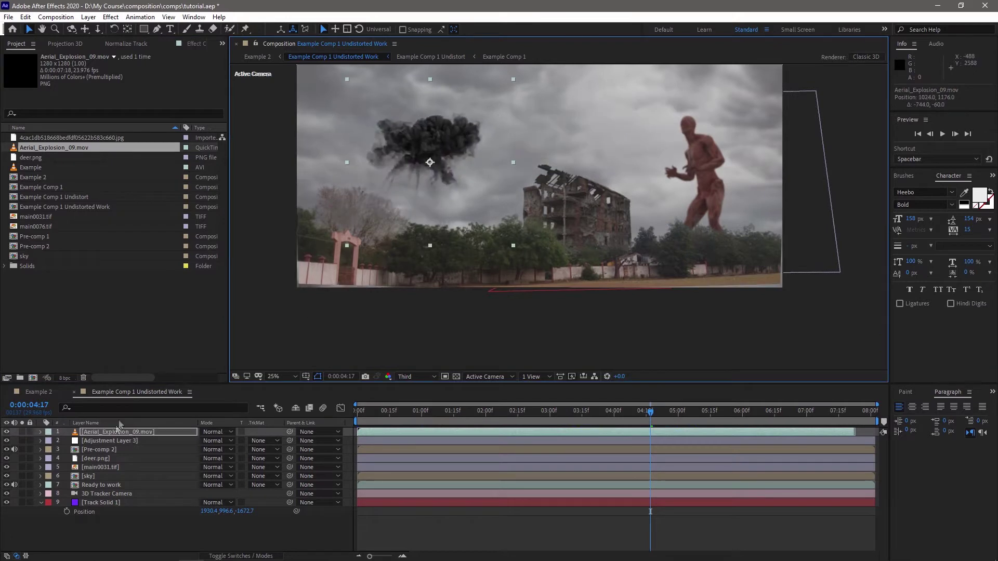
Step: Slide the Aerial_Explosion_09.mov layer so its in-point sits at 0:00:03:05
{"action": "left_click_drag", "start_coordinate": [519, 432], "coordinate": [567, 432]}
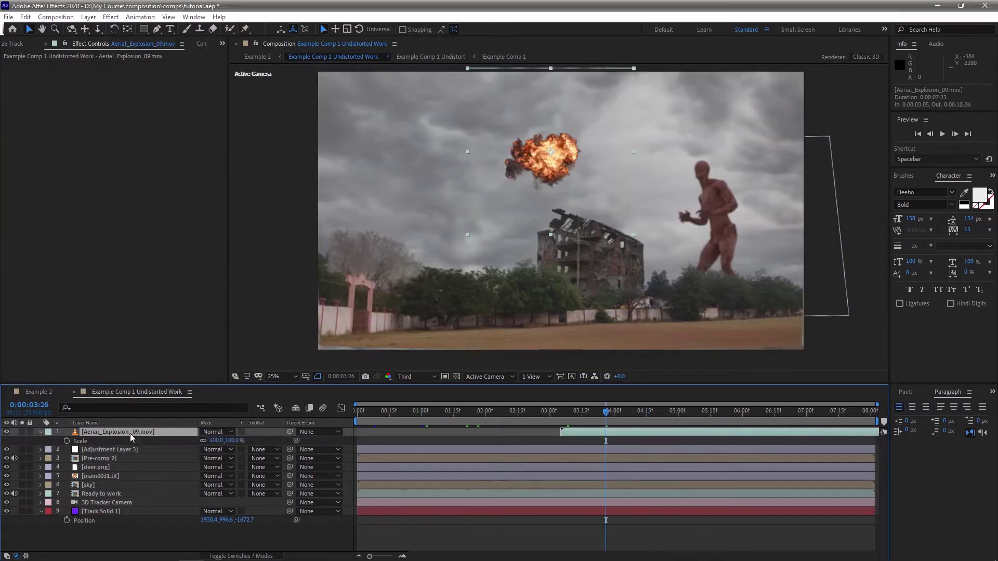
Step: Apply Curves to the explosion layer via the 'cur' search and raise the black point to lift shadows
{"action": "key", "text": "ctrl+space"}
{"action": "type", "text": "cur"}
{"action": "left_click", "coordinate": [62, 454]}
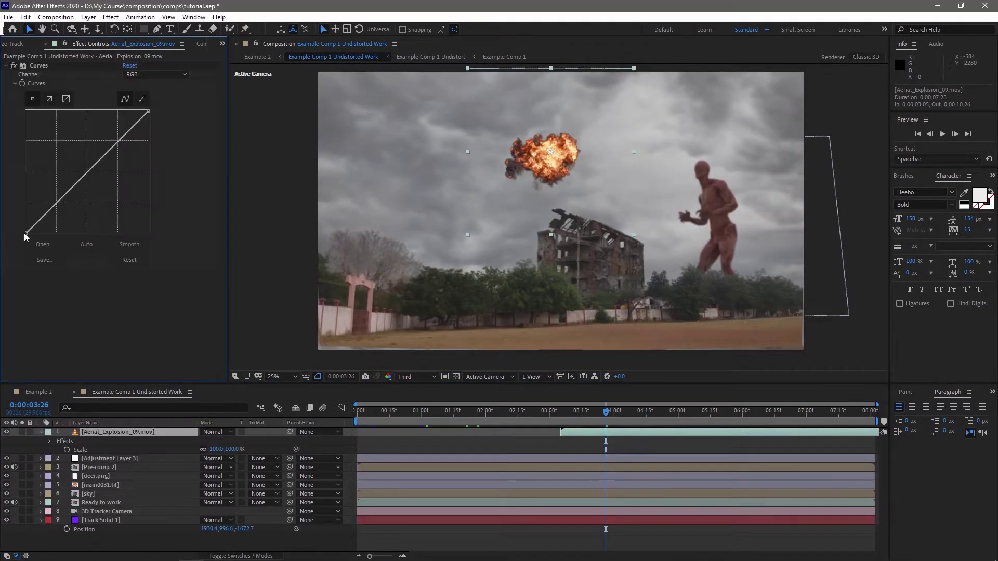
{"action": "left_click_drag", "start_coordinate": [24, 235], "coordinate": [25, 216]}
{"action": "mouse_move", "coordinate": [607, 411]}
{"action": "left_mouse_down"}
{"action": "mouse_move", "coordinate": [673, 411]}
{"action": "mouse_move", "coordinate": [549, 411]}
{"action": "mouse_move", "coordinate": [607, 403]}
{"action": "left_mouse_up"}
{"action": "key", "text": "F4"}
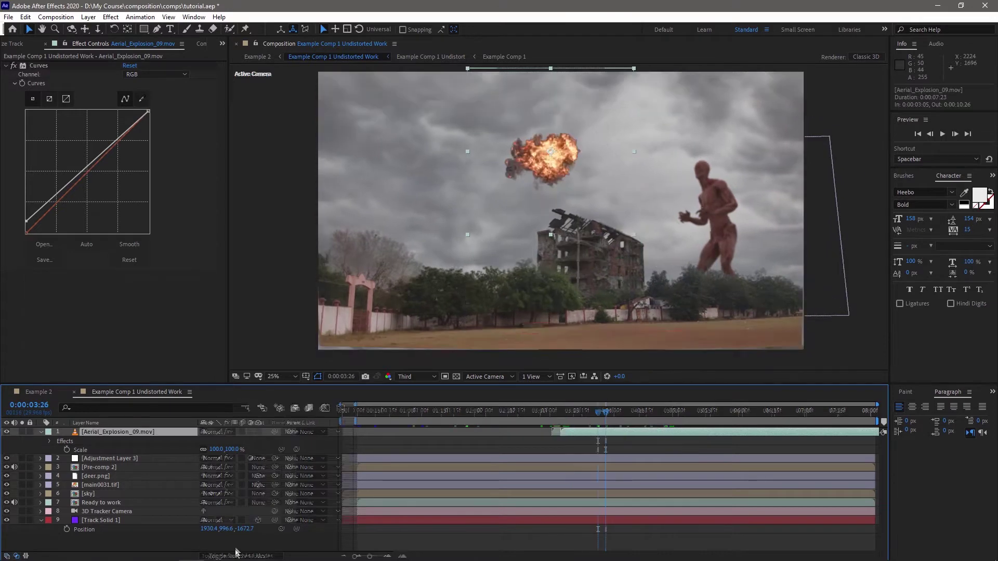
Step: Make the explosion 3D, raise it into the sky, scale it to about 125% and tilt it 28.8°
{"action": "left_click", "coordinate": [257, 432]}
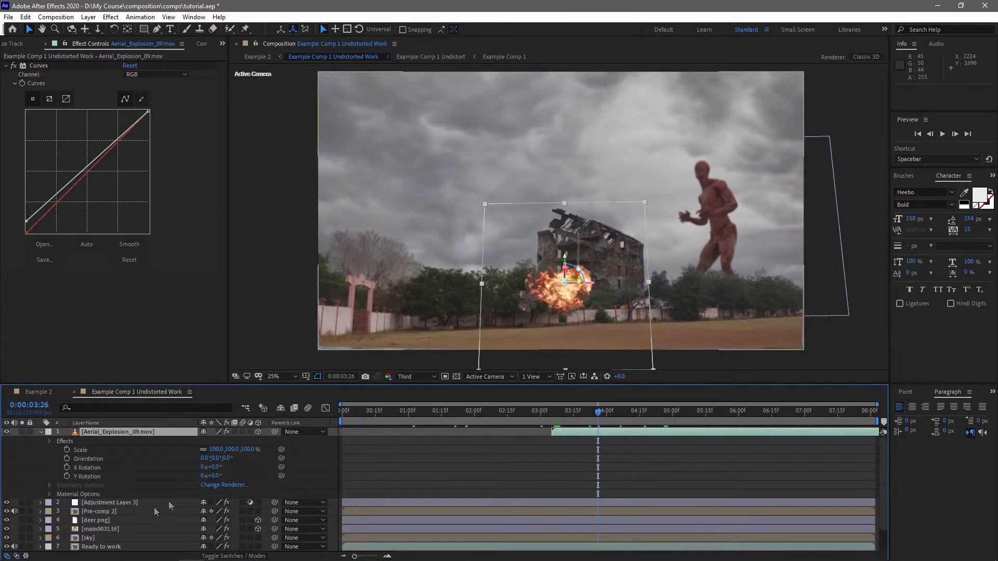
{"action": "scroll", "coordinate": [184, 495], "scroll_direction": "down", "scroll_amount": 1}
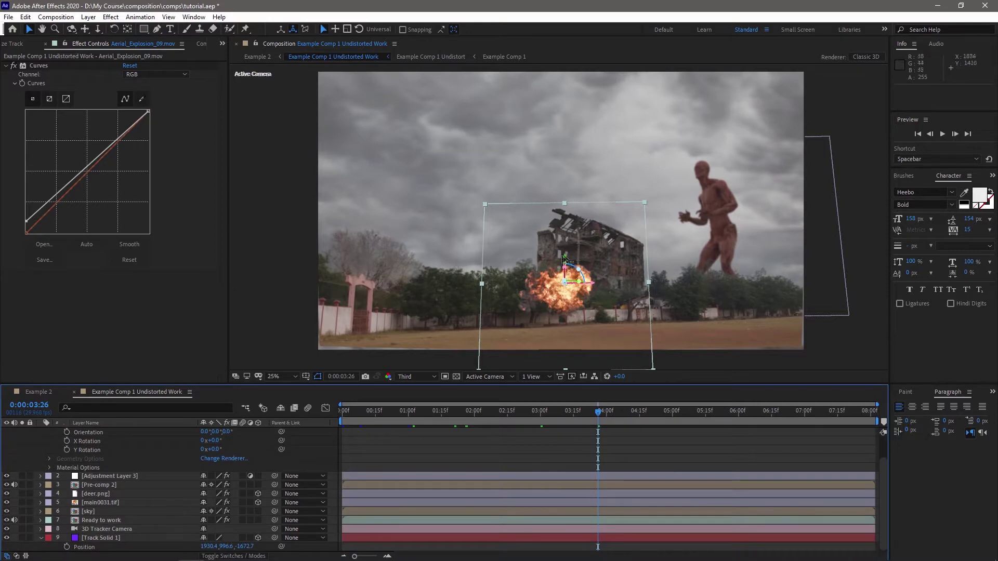
{"action": "left_click_drag", "start_coordinate": [566, 260], "coordinate": [554, 104]}
{"action": "left_click_drag", "start_coordinate": [644, 199], "coordinate": [664, 221]}
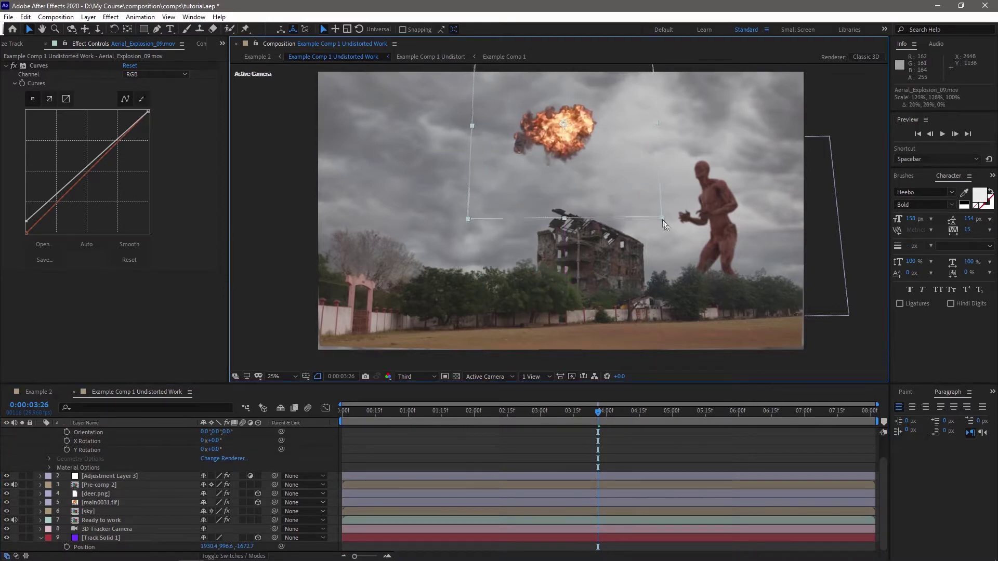
{"action": "key", "text": "w"}
{"action": "left_click_drag", "start_coordinate": [603, 156], "coordinate": [563, 113]}
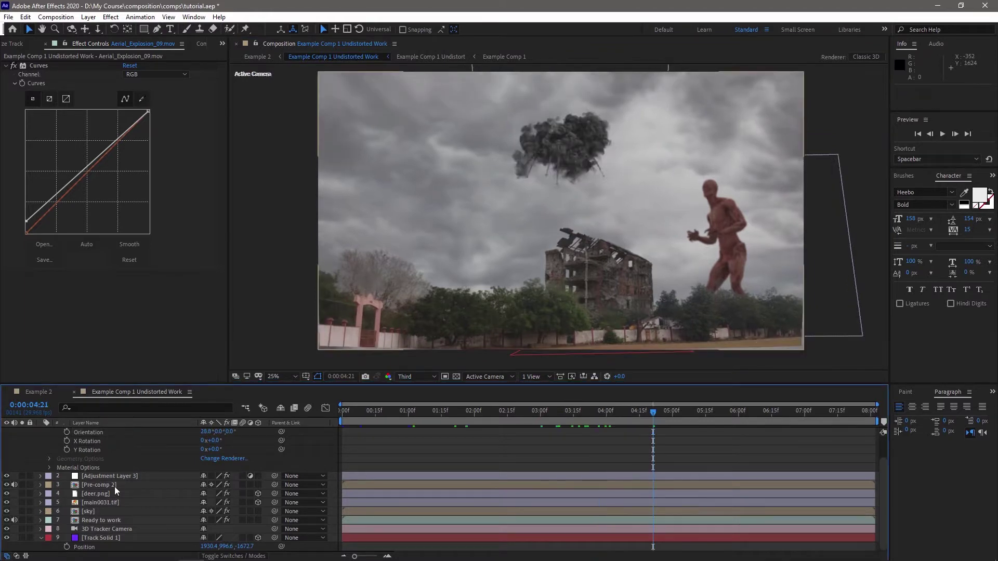
{"action": "scroll", "coordinate": [114, 486], "scroll_direction": "up", "scroll_amount": 1}
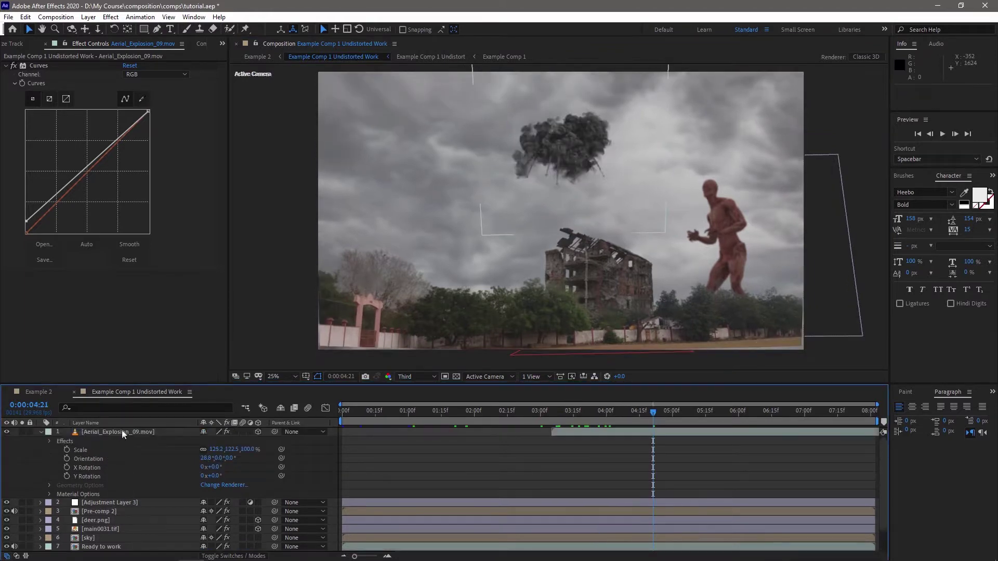
Step: Apply Levels to the explosion, raising gamma to 1.29 and lowering Output White
{"action": "left_click", "coordinate": [121, 432]}
{"action": "key", "text": "ctrl+space"}
{"action": "type", "text": "lev"}
{"action": "left_click", "coordinate": [106, 451]}
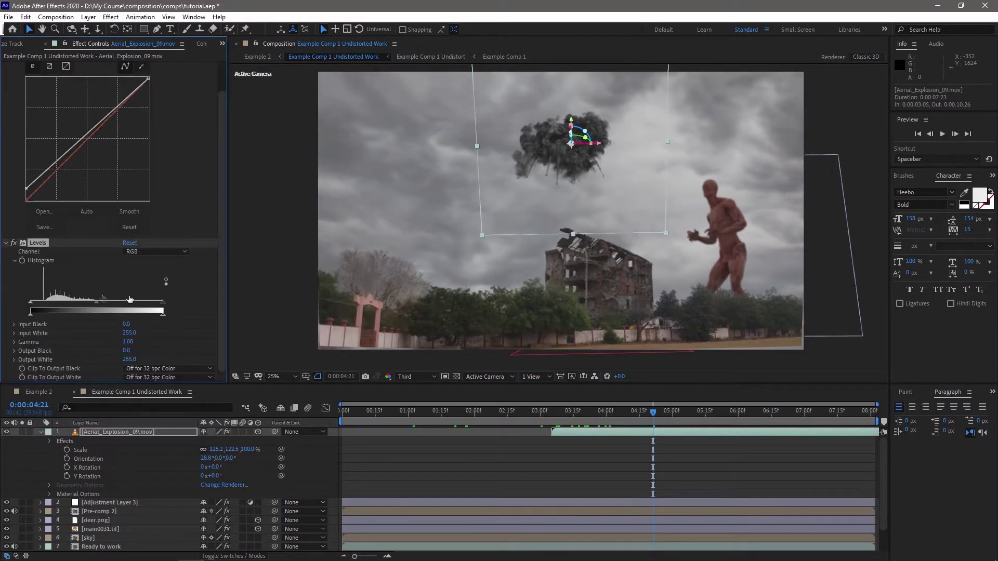
{"action": "left_click_drag", "start_coordinate": [103, 299], "coordinate": [86, 301]}
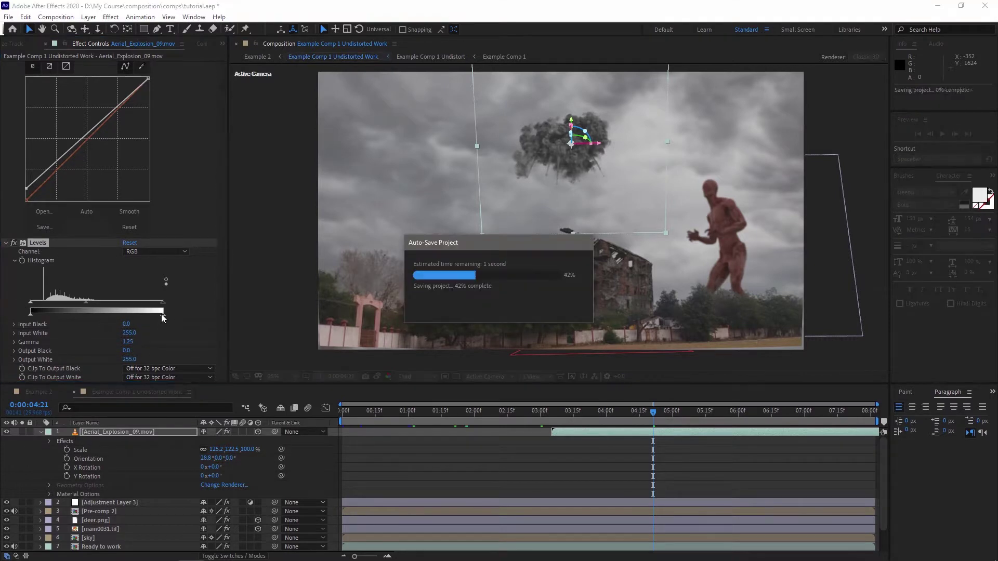
{"action": "mouse_move", "coordinate": [153, 313]}
{"action": "left_mouse_down"}
{"action": "mouse_move", "coordinate": [81, 312]}
{"action": "mouse_move", "coordinate": [159, 313]}
{"action": "left_mouse_up"}
{"action": "mouse_move", "coordinate": [86, 301]}
{"action": "left_mouse_down"}
{"action": "mouse_move", "coordinate": [74, 301]}
{"action": "mouse_move", "coordinate": [86, 303]}
{"action": "left_mouse_up"}
{"action": "left_click", "coordinate": [704, 240]}
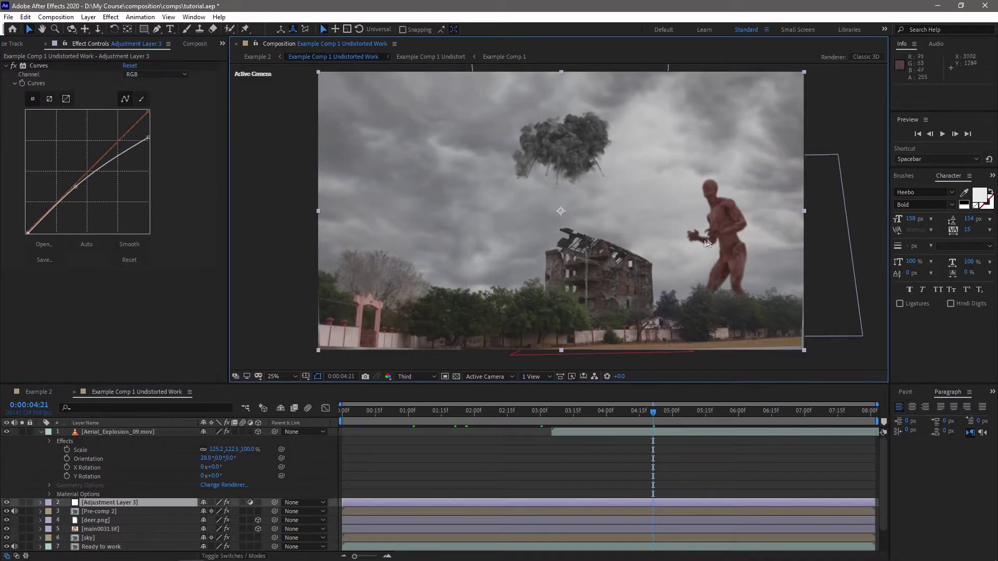
{"action": "left_click_drag", "start_coordinate": [639, 416], "coordinate": [607, 390]}
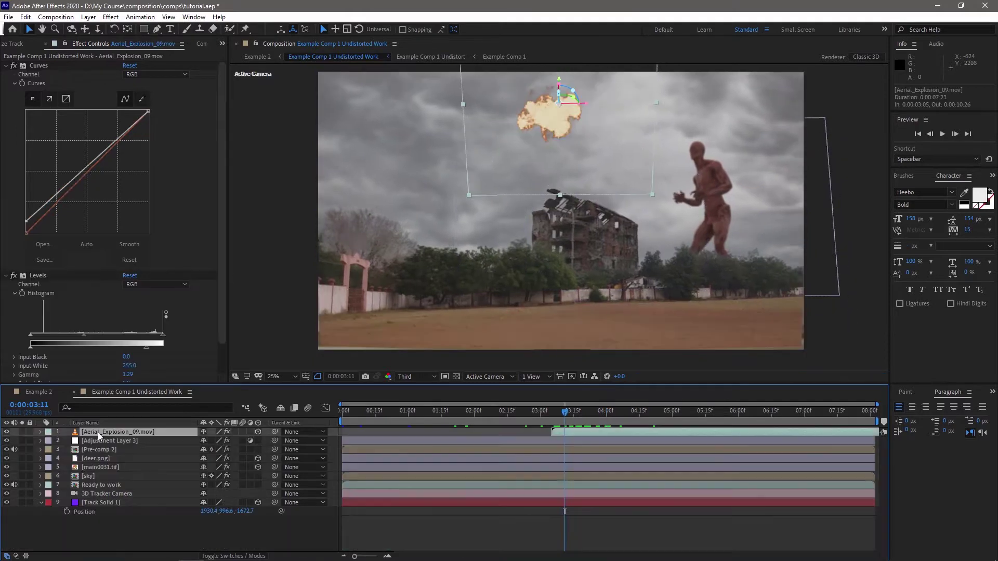
Step: Apply Deep Glow to the explosion with radius 853 and exposure 0.30
{"action": "key", "text": "ctrl+space"}
{"action": "type", "text": "dee"}
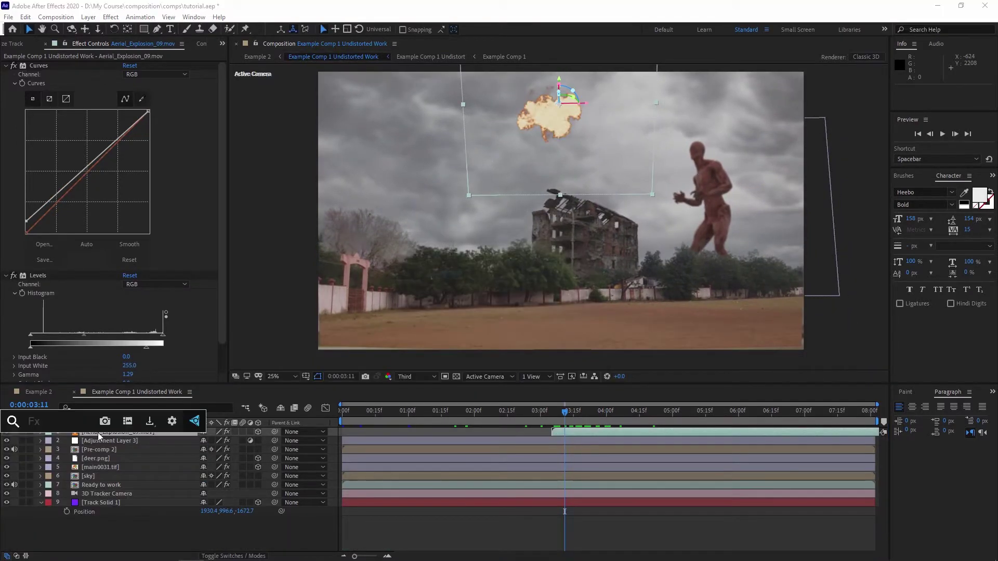
{"action": "key", "text": "Return"}
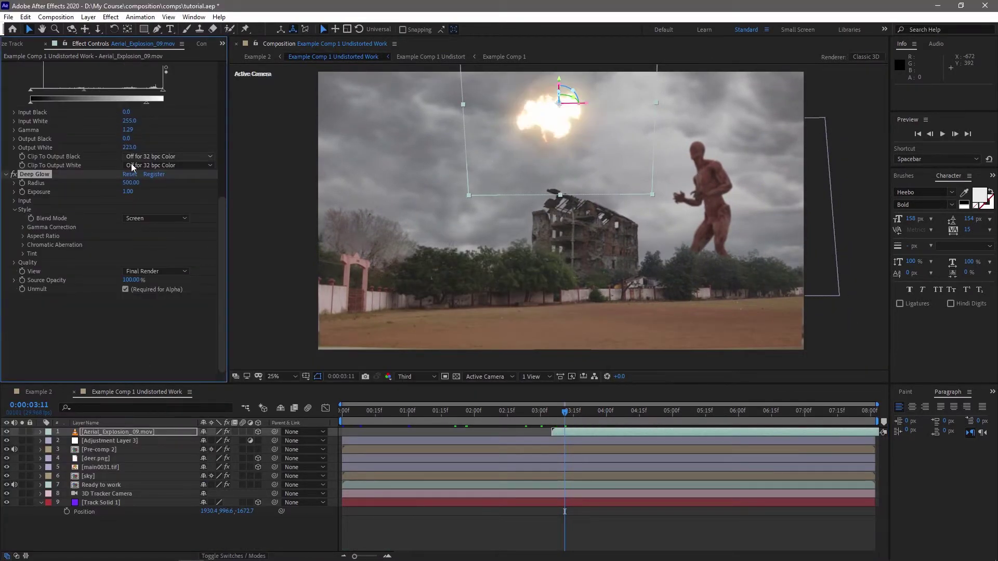
{"action": "left_click_drag", "start_coordinate": [197, 196], "coordinate": [223, 184]}
{"action": "left_click_drag", "start_coordinate": [128, 192], "coordinate": [78, 192]}
{"action": "mouse_move", "coordinate": [574, 414]}
{"action": "left_mouse_down"}
{"action": "mouse_move", "coordinate": [606, 411]}
{"action": "mouse_move", "coordinate": [565, 411]}
{"action": "mouse_move", "coordinate": [590, 405]}
{"action": "mouse_move", "coordinate": [575, 406]}
{"action": "left_mouse_up"}
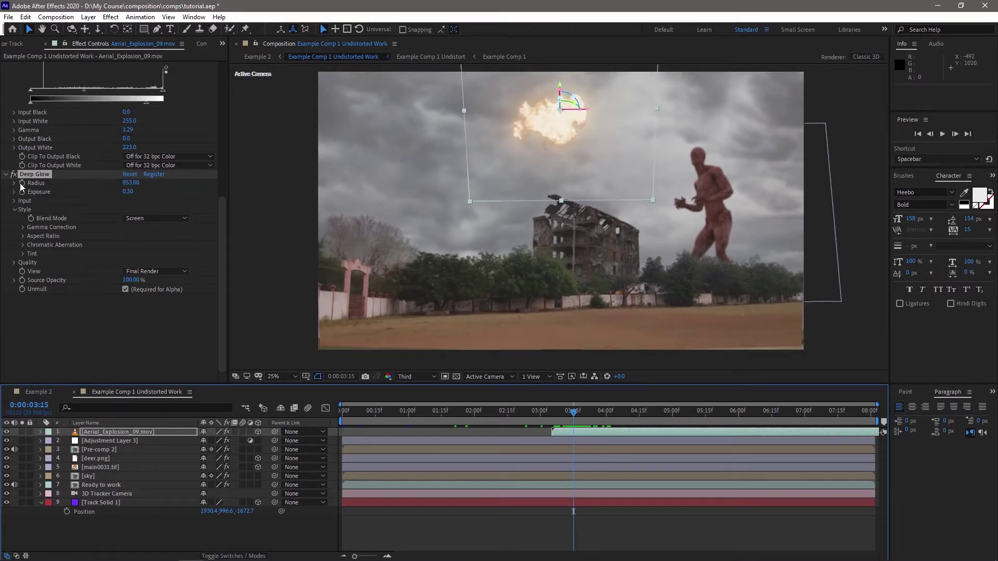
Step: Ten frames later, set the Deep Glow exposure to 0 so the glow fades out
{"action": "key", "text": "shift+Page_Down"}
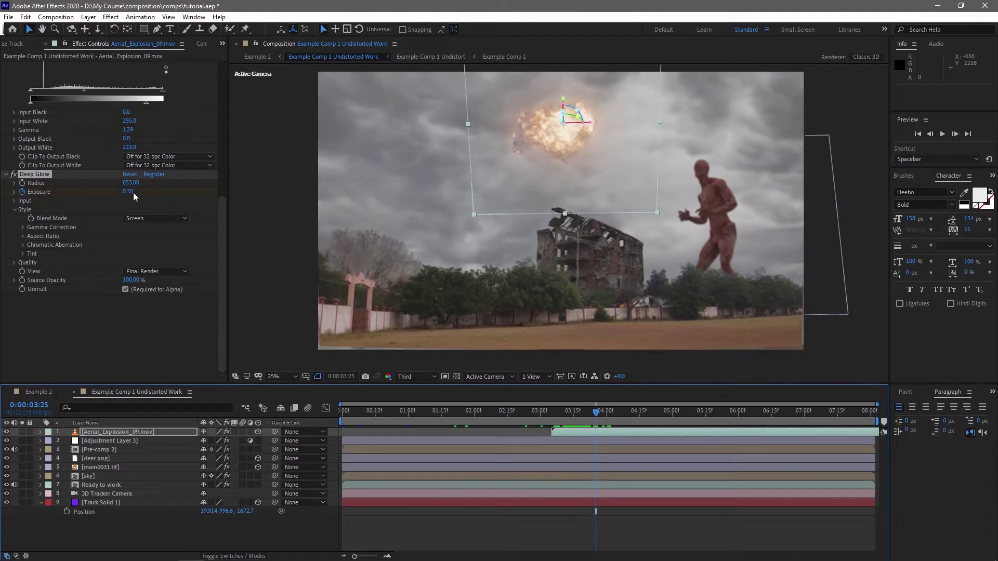
{"action": "left_click_drag", "start_coordinate": [129, 194], "coordinate": [104, 194]}
{"action": "mouse_move", "coordinate": [596, 407]}
{"action": "left_mouse_down"}
{"action": "mouse_move", "coordinate": [560, 407]}
{"action": "mouse_move", "coordinate": [583, 407]}
{"action": "left_mouse_up"}
Step: Shift the Deep Glow Exposure keyframes earlier so the glow fades between about 3:10 and 3:15
{"action": "key", "text": "Page_Up"}
{"action": "key", "text": "Page_Up"}
{"action": "key", "text": "Page_Up"}
{"action": "key", "text": "u"}
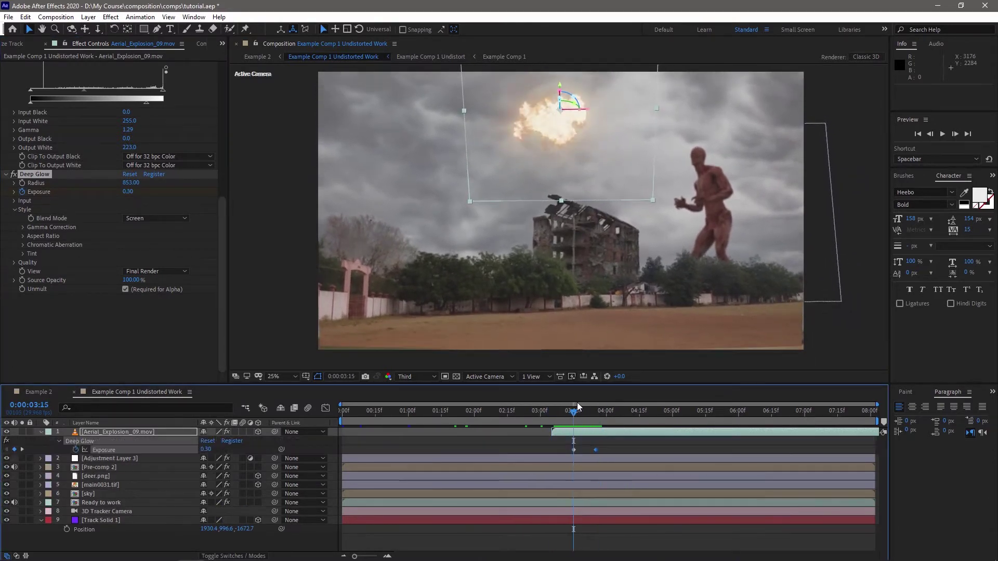
{"action": "left_click_drag", "start_coordinate": [596, 450], "coordinate": [584, 451]}
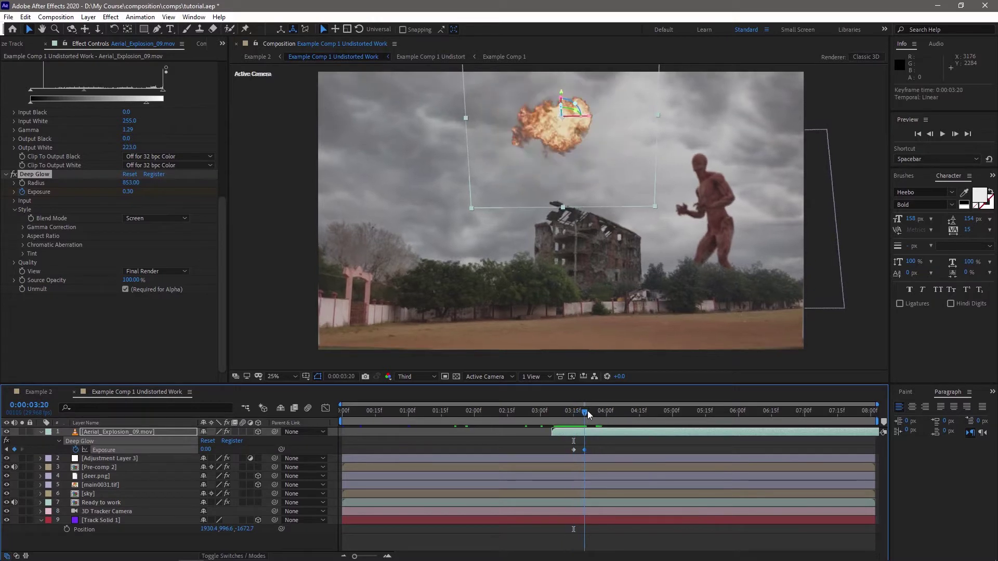
{"action": "left_click_drag", "start_coordinate": [572, 410], "coordinate": [557, 411]}
{"action": "left_click_drag", "start_coordinate": [567, 449], "coordinate": [575, 450]}
{"action": "left_click", "coordinate": [583, 410]}
{"action": "left_click", "coordinate": [573, 413]}
{"action": "left_click_drag", "start_coordinate": [573, 411], "coordinate": [552, 411]}
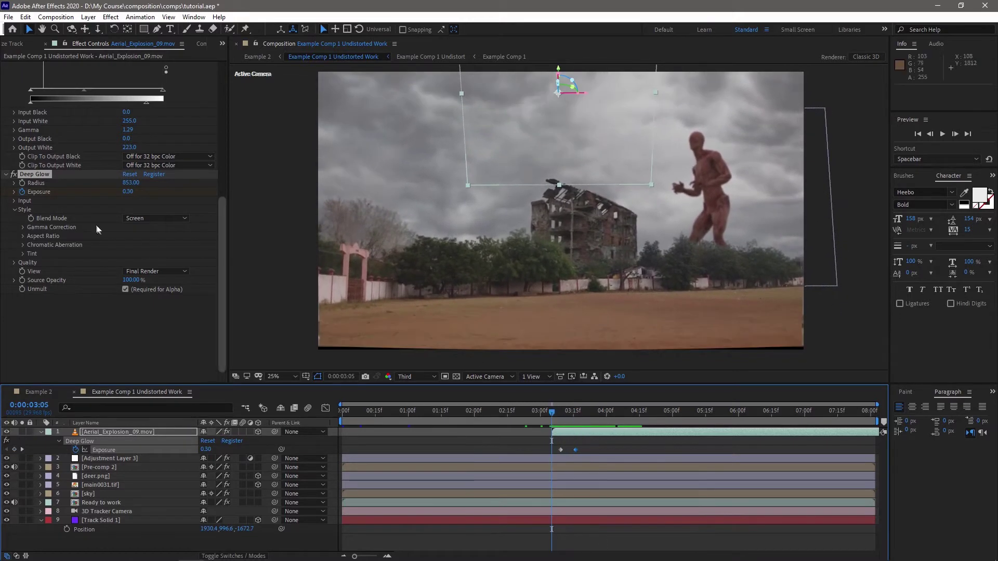
{"action": "scroll", "coordinate": [208, 112], "scroll_direction": "up", "scroll_amount": 5}
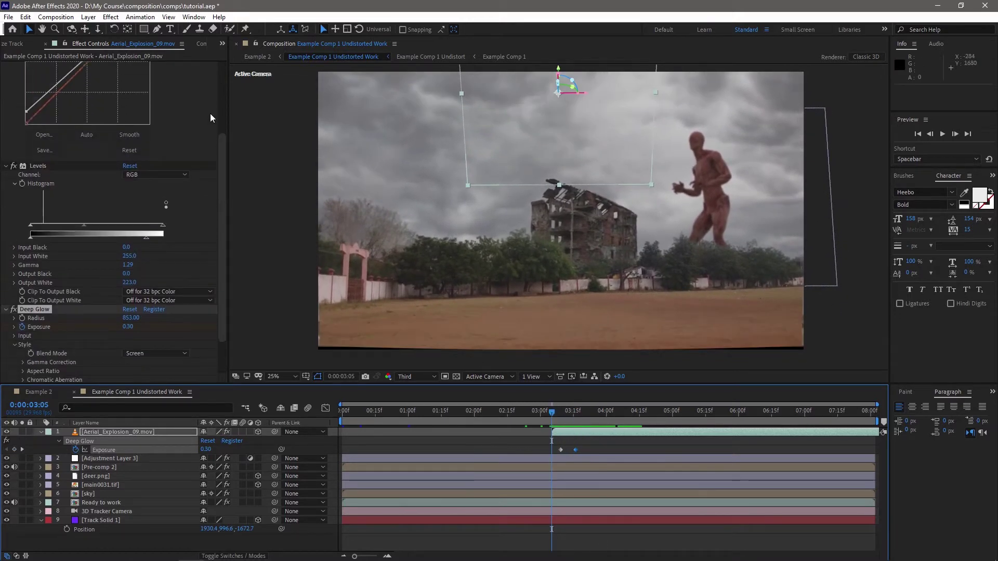
{"action": "left_click", "coordinate": [22, 187]}
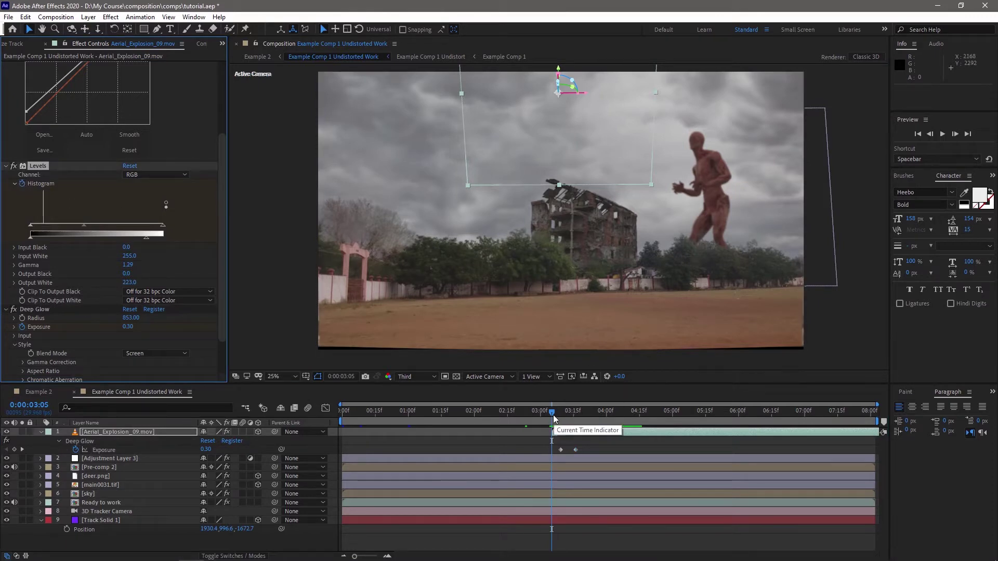
Step: Keyframe the Levels Histogram so gamma animates from 1.29 at 3:05 down to 1.16
{"action": "key", "text": "u"}
{"action": "key", "text": "u"}
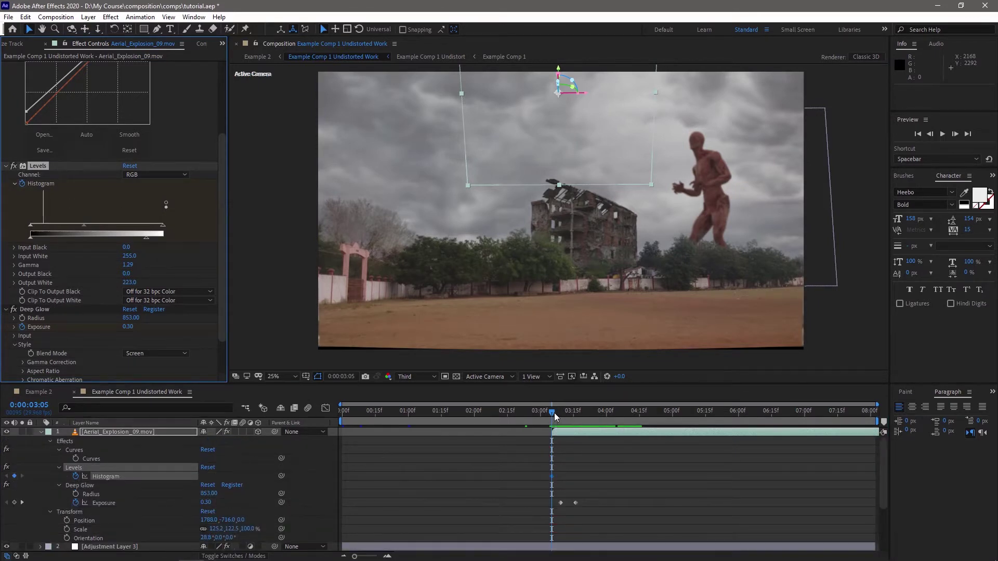
{"action": "left_click_drag", "start_coordinate": [553, 412], "coordinate": [578, 412]}
{"action": "left_click_drag", "start_coordinate": [84, 224], "coordinate": [78, 224]}
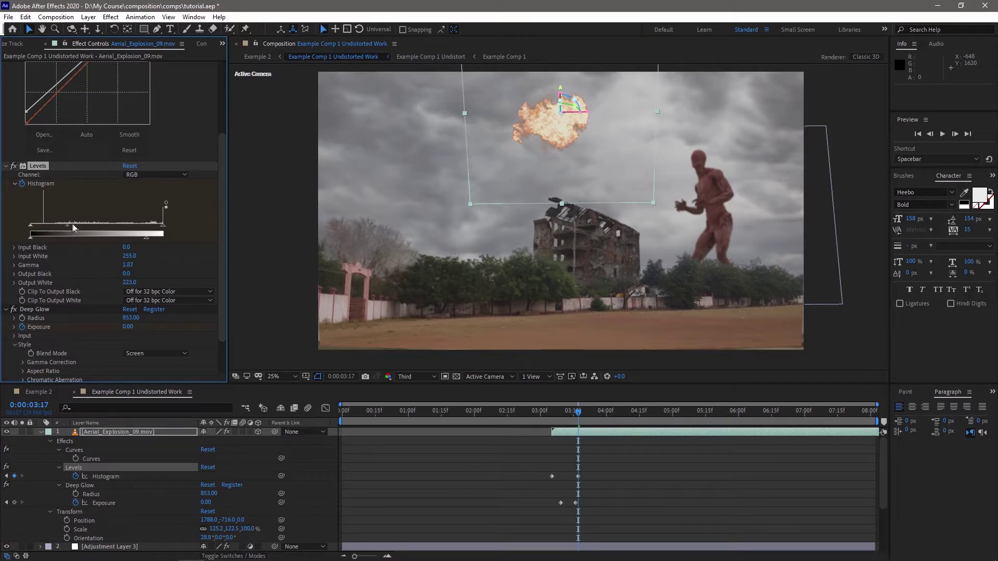
{"action": "left_click_drag", "start_coordinate": [76, 224], "coordinate": [62, 224]}
{"action": "left_click_drag", "start_coordinate": [583, 413], "coordinate": [596, 413]}
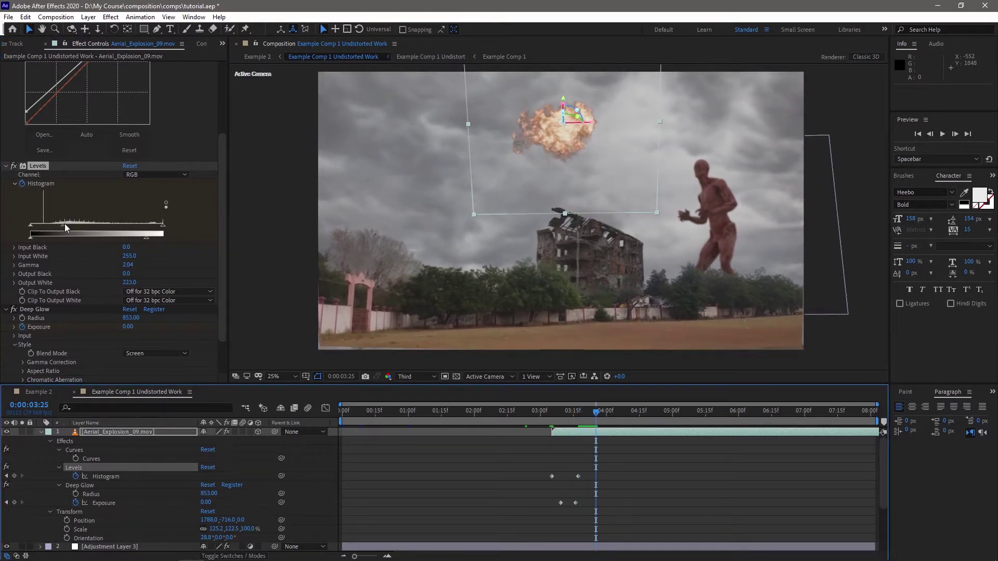
{"action": "left_click_drag", "start_coordinate": [63, 225], "coordinate": [74, 225]}
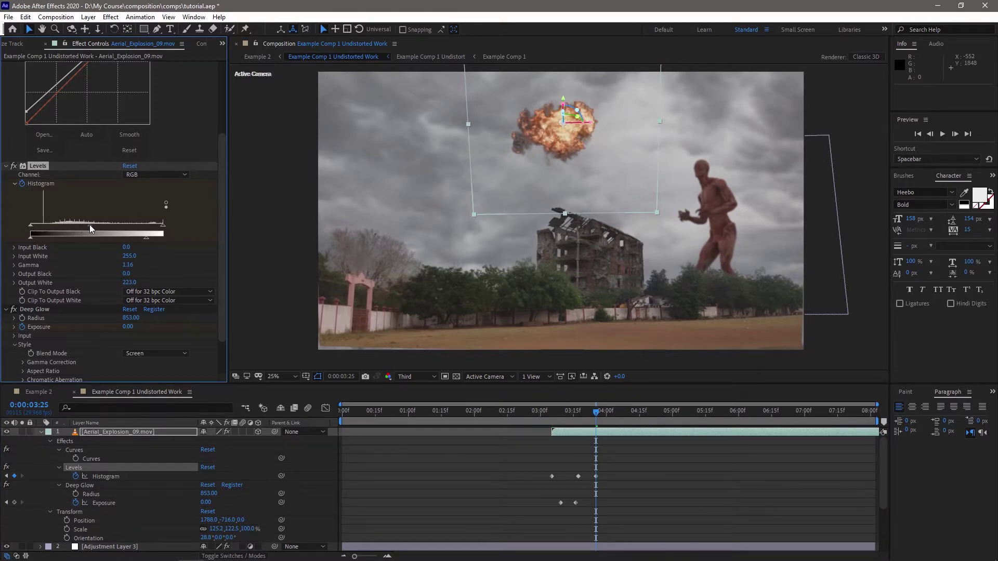
Step: Preview the blast playback and scrub through the explosion frames toward 4:08
{"action": "left_click_drag", "start_coordinate": [596, 416], "coordinate": [552, 411]}
{"action": "key", "text": "space"}
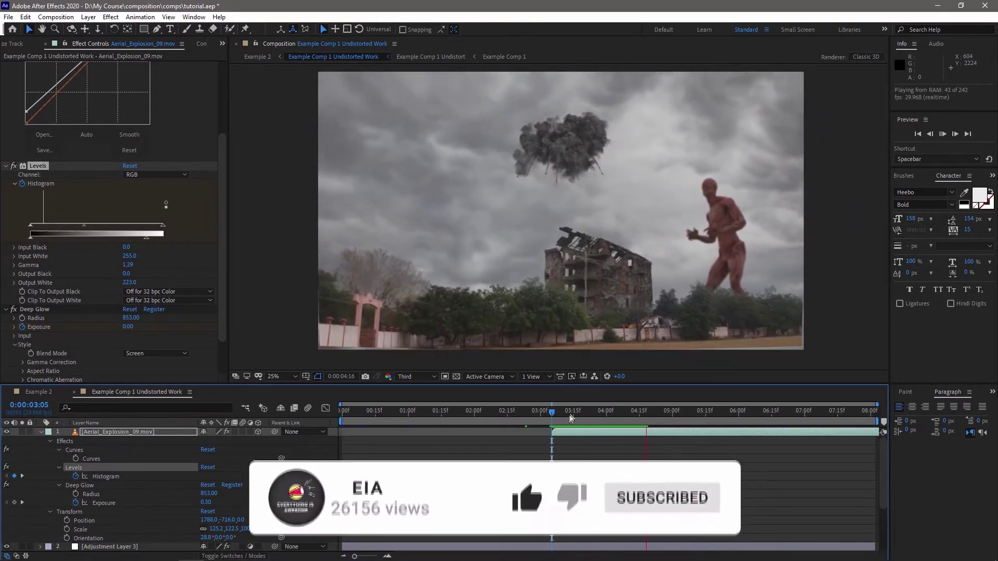
{"action": "key", "text": "space"}
{"action": "key", "text": "space"}
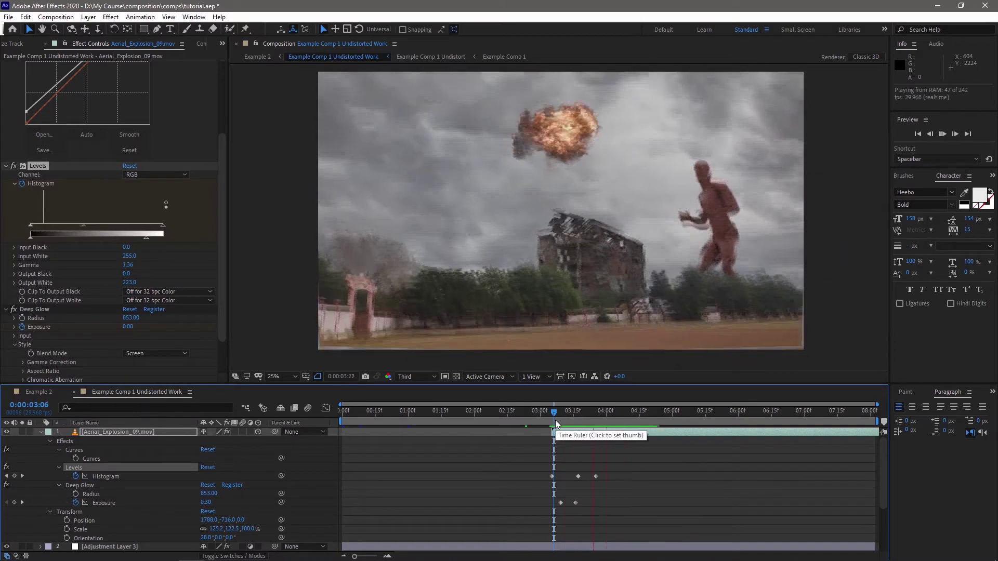
{"action": "left_click", "coordinate": [603, 411]}
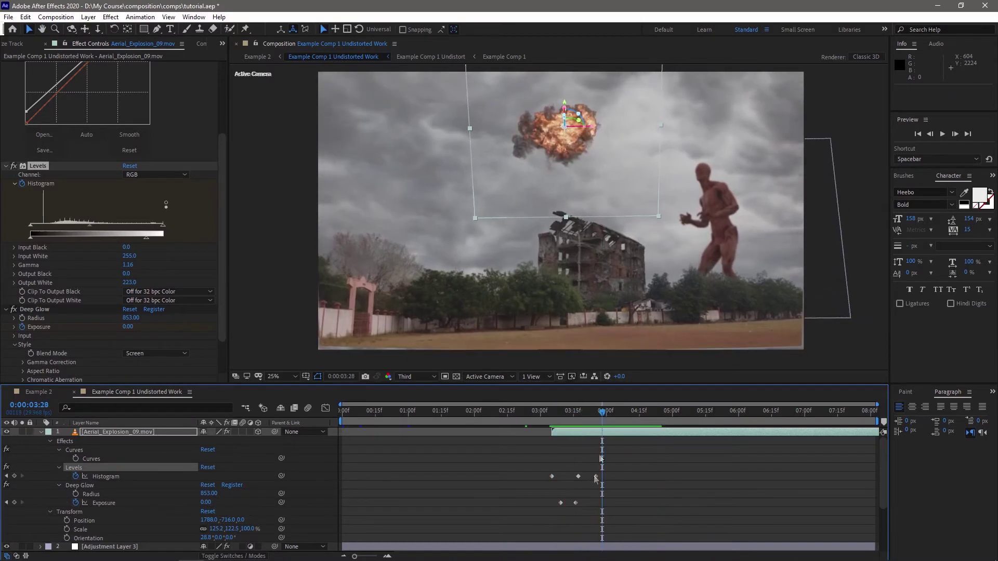
{"action": "left_click_drag", "start_coordinate": [603, 410], "coordinate": [555, 403]}
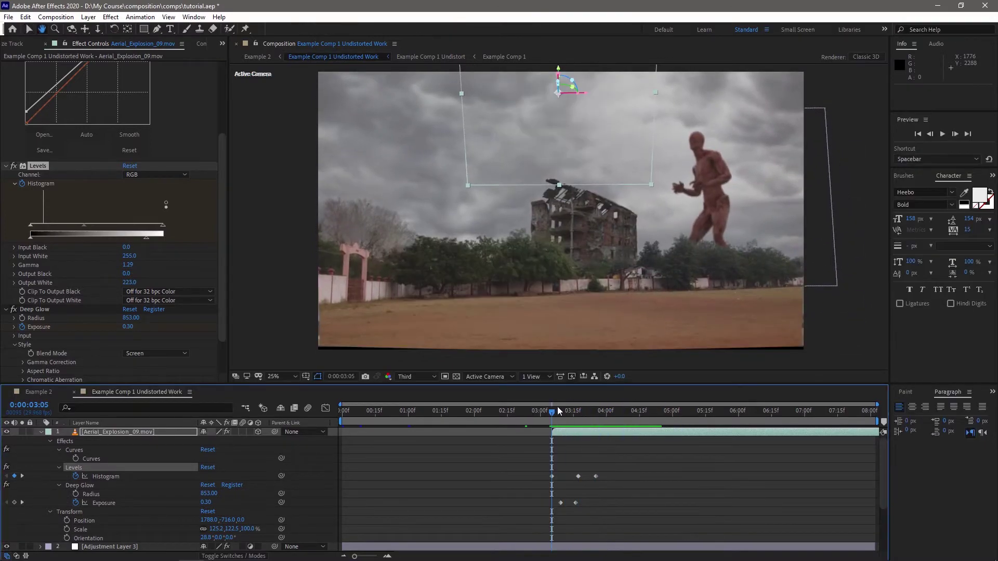
Step: Play back and scrub the explosion around three seconds, ending at frame 3:08 at 25% zoom
{"action": "key", "text": "space"}
{"action": "scroll", "coordinate": [522, 263], "scroll_direction": "down", "scroll_amount": 1}
{"action": "scroll", "coordinate": [522, 264], "scroll_direction": "down", "scroll_amount": 1}
{"action": "key", "text": "space"}
{"action": "left_click", "coordinate": [21, 221]}
{"action": "left_click_drag", "start_coordinate": [584, 416], "coordinate": [558, 414]}
{"action": "key", "text": "period"}
{"action": "key", "text": "period"}
{"action": "left_click", "coordinate": [41, 433]}
Step: Create a new black solid layer on top of the composition
{"action": "right_click", "coordinate": [133, 536]}
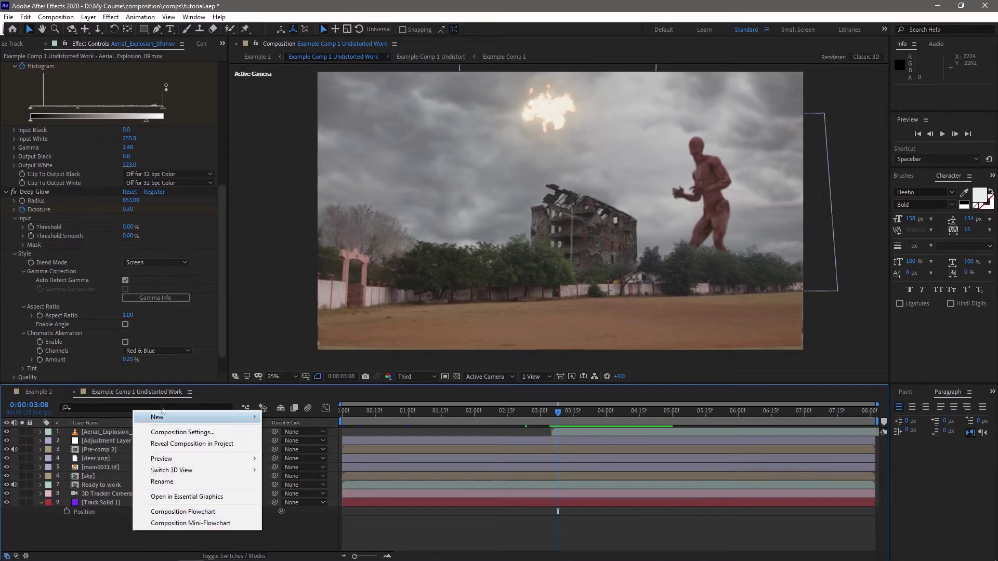
{"action": "mouse_move", "coordinate": [161, 417]}
{"action": "left_click", "coordinate": [318, 445]}
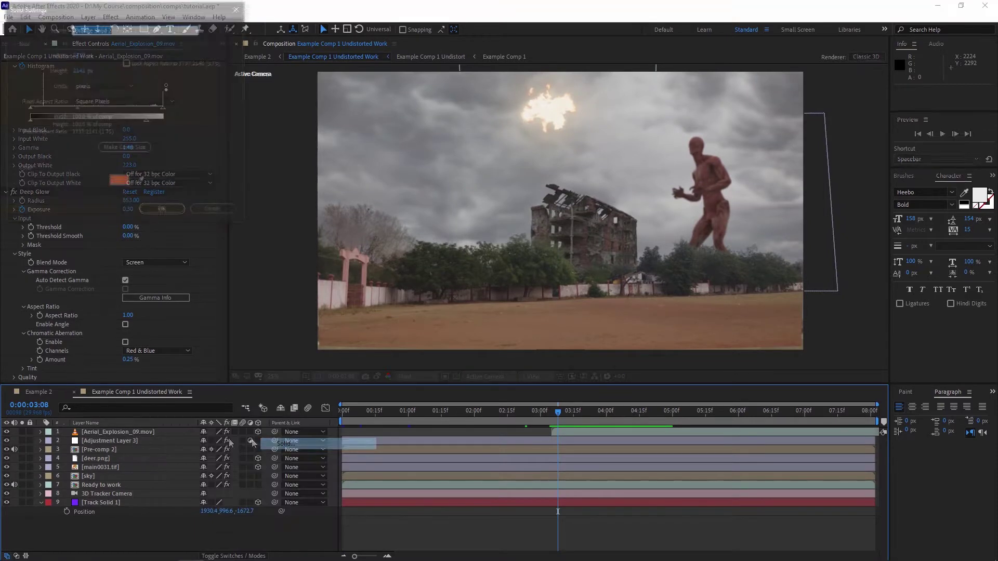
{"action": "left_click", "coordinate": [118, 183]}
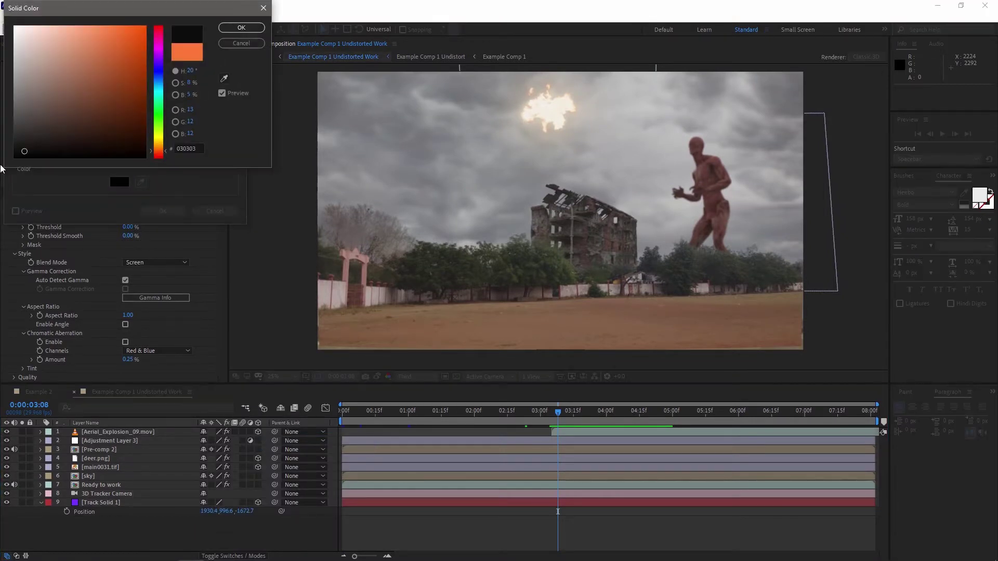
{"action": "left_click", "coordinate": [241, 28]}
{"action": "left_click", "coordinate": [182, 212]}
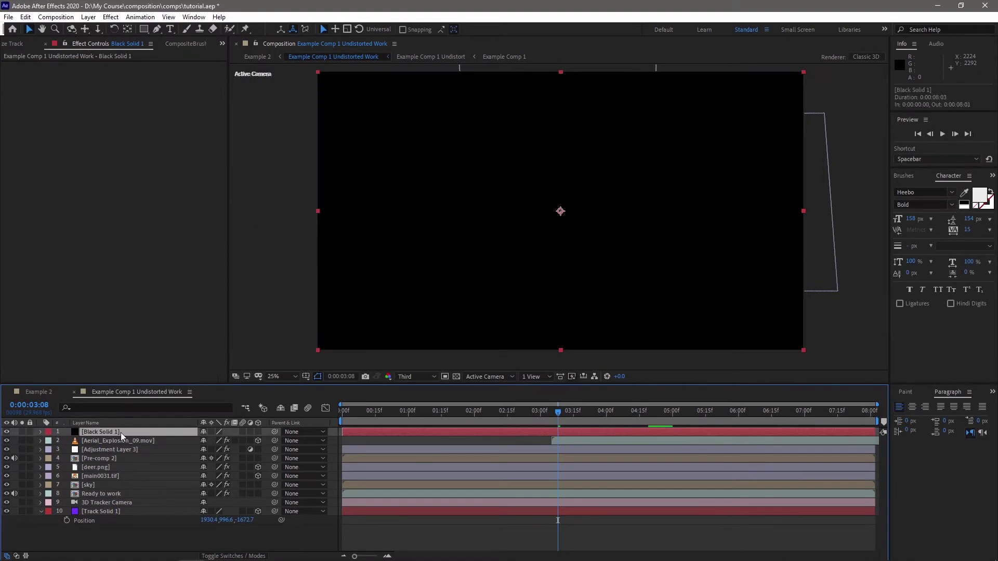
Step: Apply Optical Flares to the black solid via the 'opti' effect search
{"action": "key", "text": "ctrl+space"}
{"action": "type", "text": "opti"}
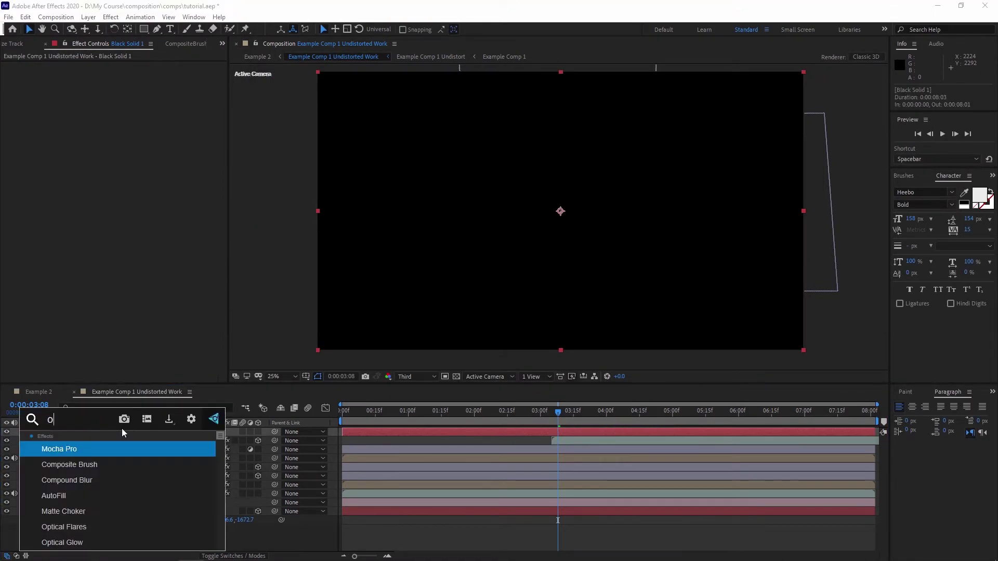
{"action": "left_click", "coordinate": [121, 448]}
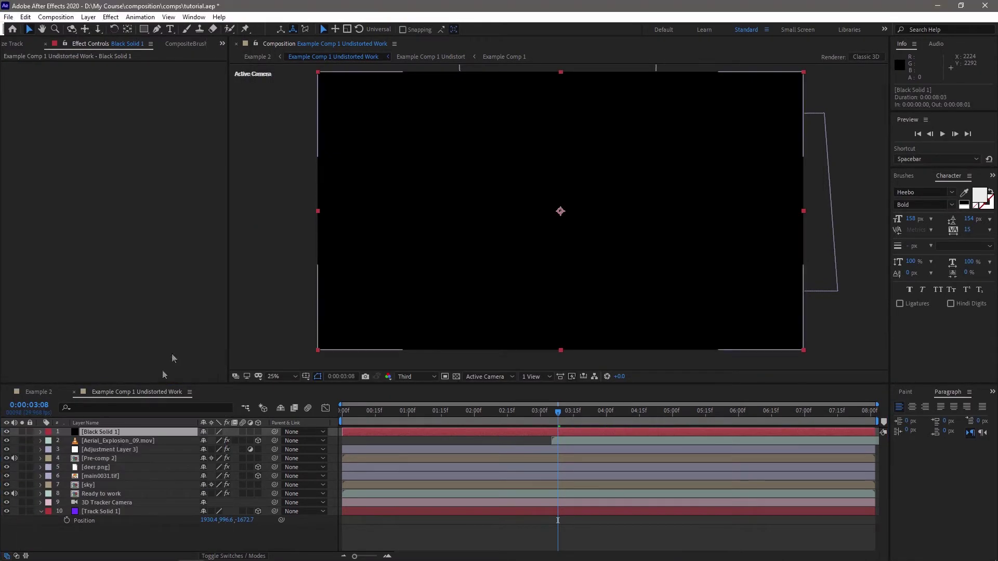
Step: Clear the default flare elements and add a Glow and a small Streak
{"action": "left_click", "coordinate": [74, 88]}
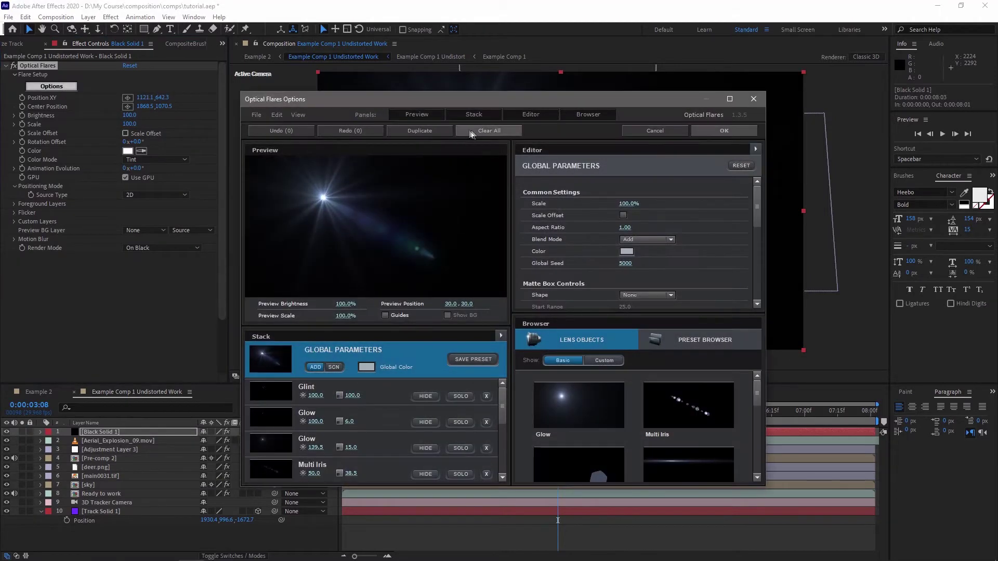
{"action": "left_click", "coordinate": [471, 130]}
{"action": "left_click", "coordinate": [495, 320]}
{"action": "left_click", "coordinate": [562, 399]}
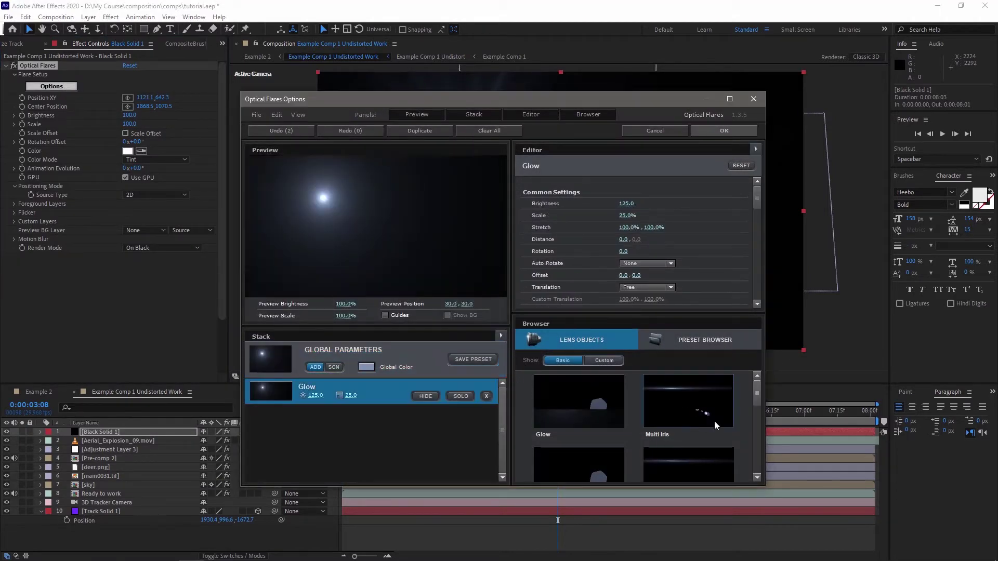
{"action": "left_click", "coordinate": [687, 457]}
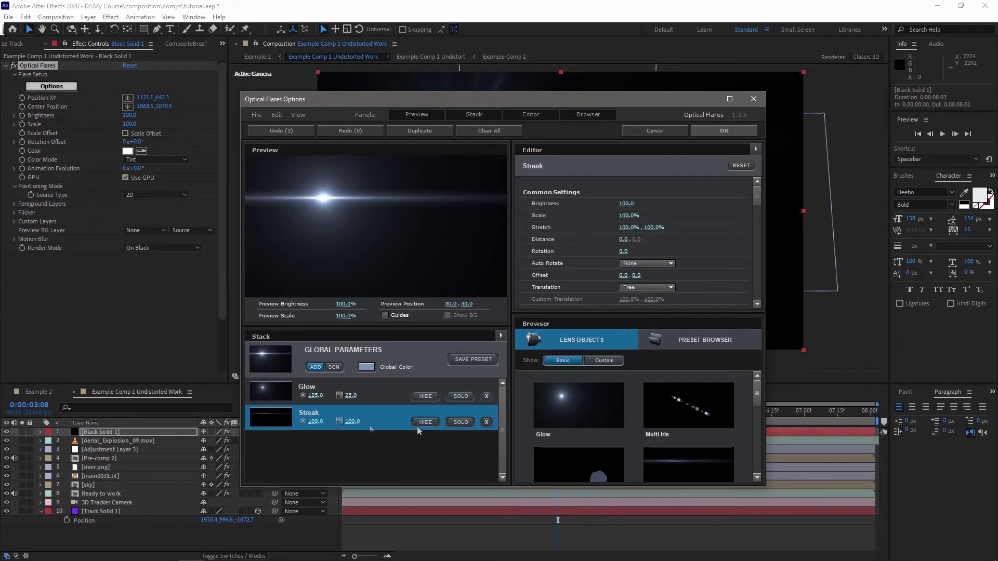
{"action": "left_click_drag", "start_coordinate": [343, 423], "coordinate": [248, 420]}
Step: Add faint Lens Orbs at brightness 16 and apply the designed flare
{"action": "scroll", "coordinate": [681, 417], "scroll_direction": "down", "scroll_amount": 5}
{"action": "scroll", "coordinate": [674, 384], "scroll_direction": "down", "scroll_amount": 3}
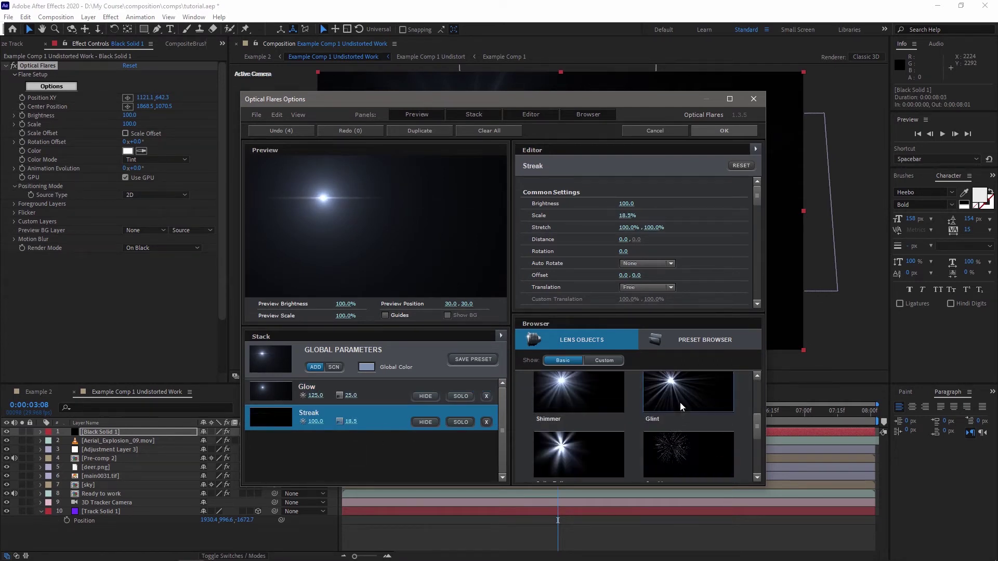
{"action": "left_click", "coordinate": [680, 402]}
{"action": "left_click", "coordinate": [344, 446]}
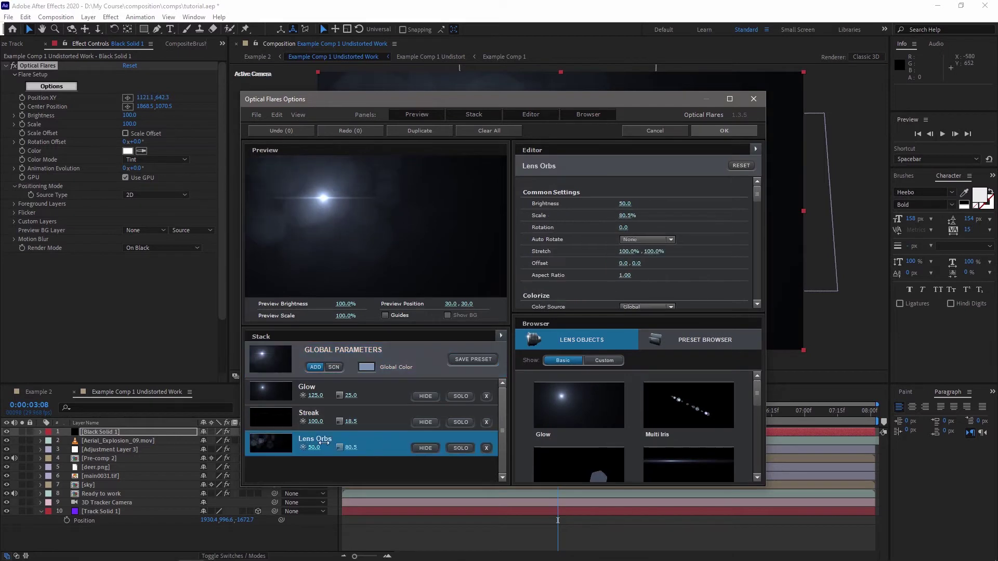
{"action": "left_click_drag", "start_coordinate": [320, 442], "coordinate": [260, 438]}
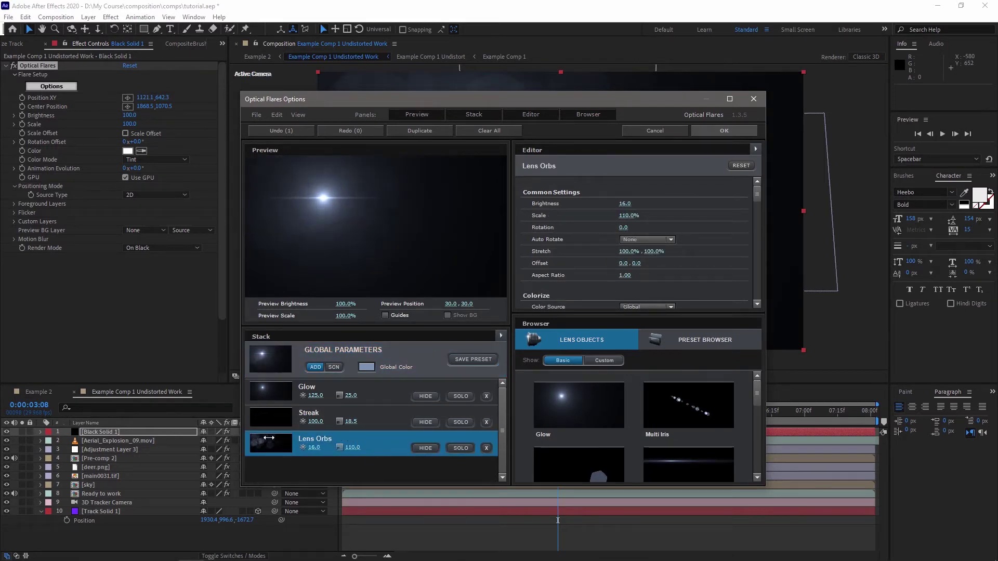
{"action": "left_click", "coordinate": [726, 130]}
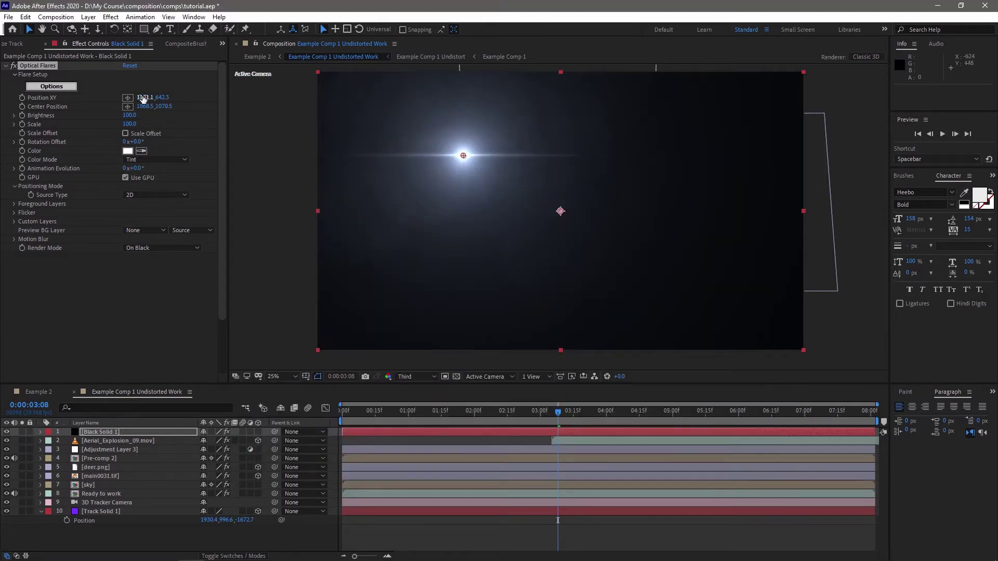
Step: Set Black Solid 1 to Add blending and centre the flare on the explosion
{"action": "key", "text": "F4"}
{"action": "left_click", "coordinate": [212, 432]}
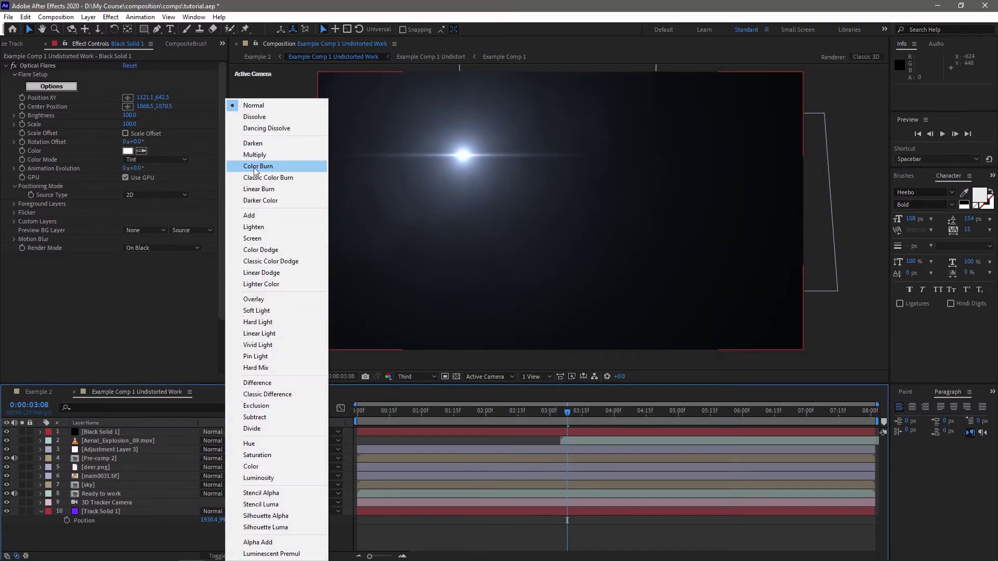
{"action": "left_click", "coordinate": [248, 215]}
{"action": "left_click_drag", "start_coordinate": [475, 150], "coordinate": [493, 142]}
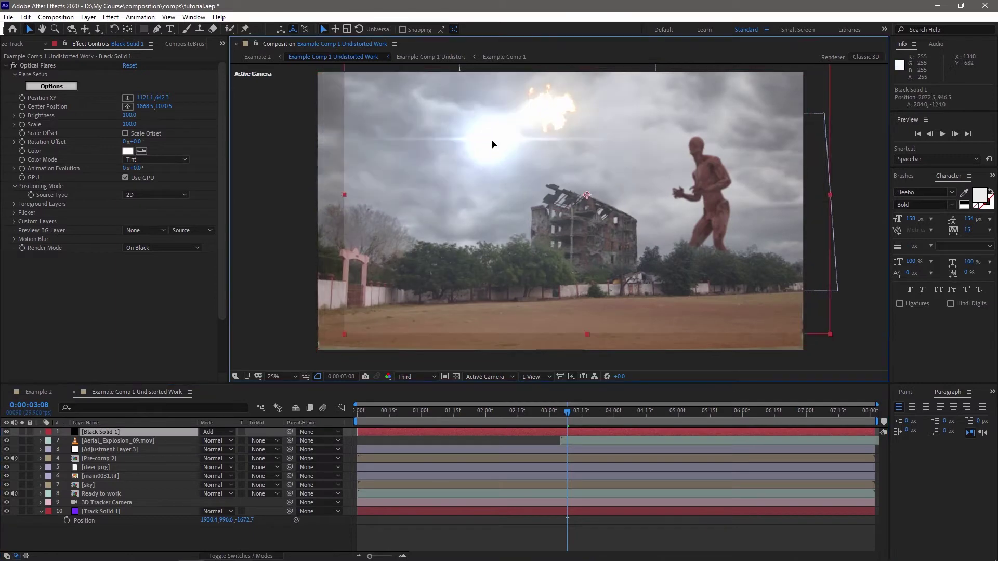
{"action": "key", "text": "ctrl+z"}
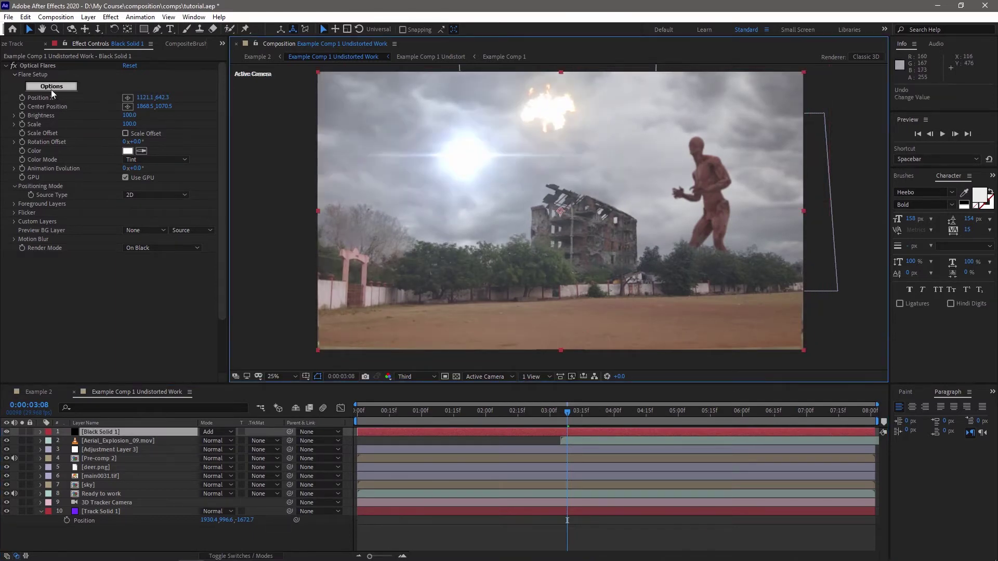
{"action": "left_click", "coordinate": [37, 66]}
{"action": "left_click_drag", "start_coordinate": [467, 157], "coordinate": [548, 113]}
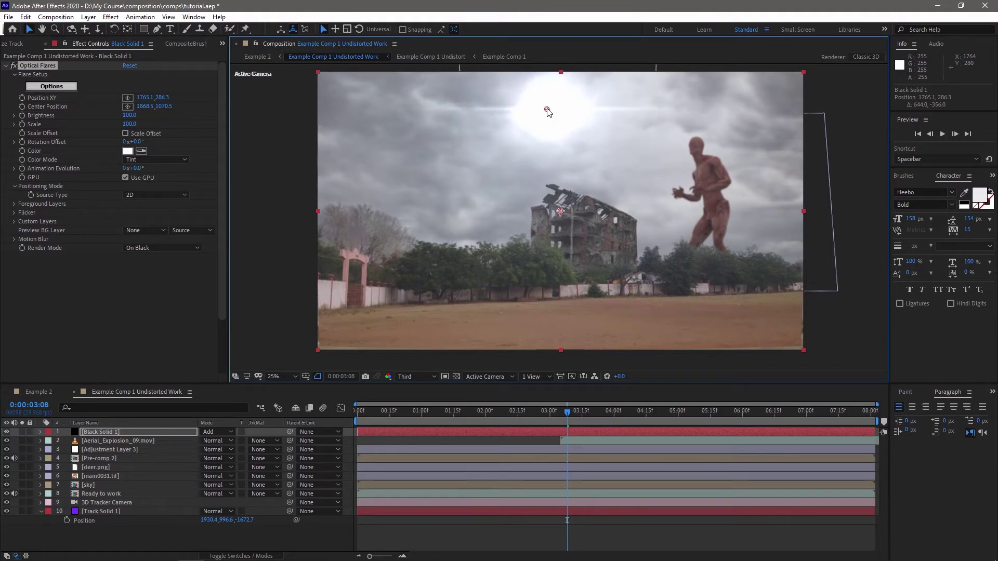
Step: Tint the Optical Flares colour a reddish pink
{"action": "left_click", "coordinate": [127, 150]}
{"action": "left_click_drag", "start_coordinate": [51, 41], "coordinate": [37, 42]}
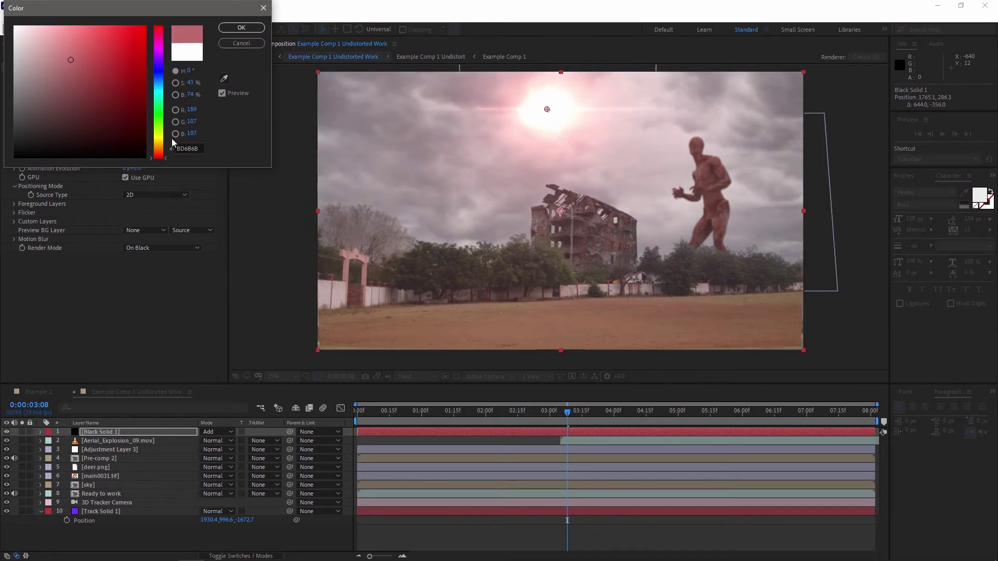
{"action": "left_click_drag", "start_coordinate": [163, 156], "coordinate": [163, 155]}
{"action": "left_click", "coordinate": [82, 38]}
{"action": "key", "text": "Return"}
{"action": "left_click", "coordinate": [562, 416]}
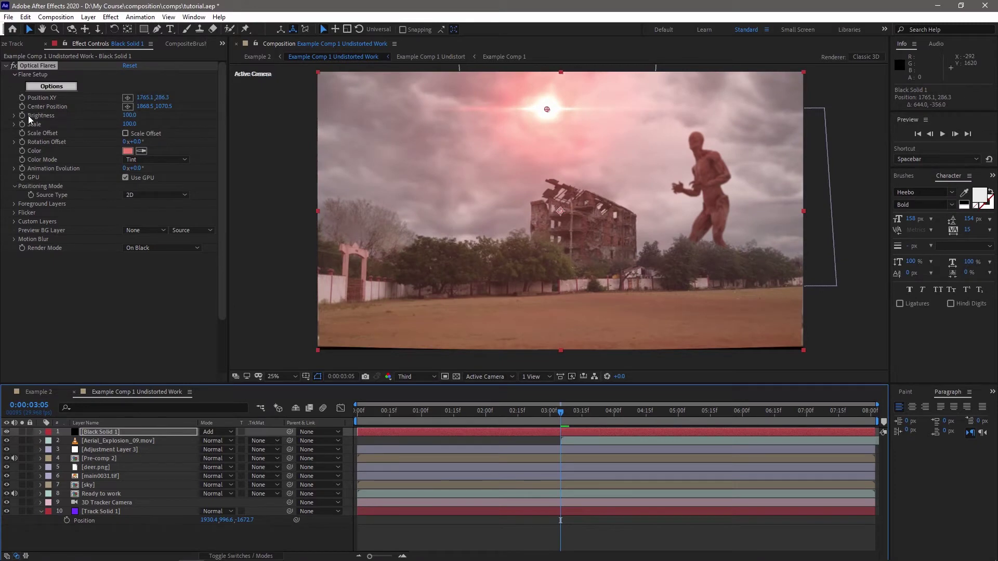
Step: Keyframe flare Brightness and Scale at 3:05, with Brightness set to 0
{"action": "left_click", "coordinate": [22, 114]}
{"action": "left_click", "coordinate": [22, 123]}
{"action": "left_click_drag", "start_coordinate": [132, 115], "coordinate": [78, 127]}
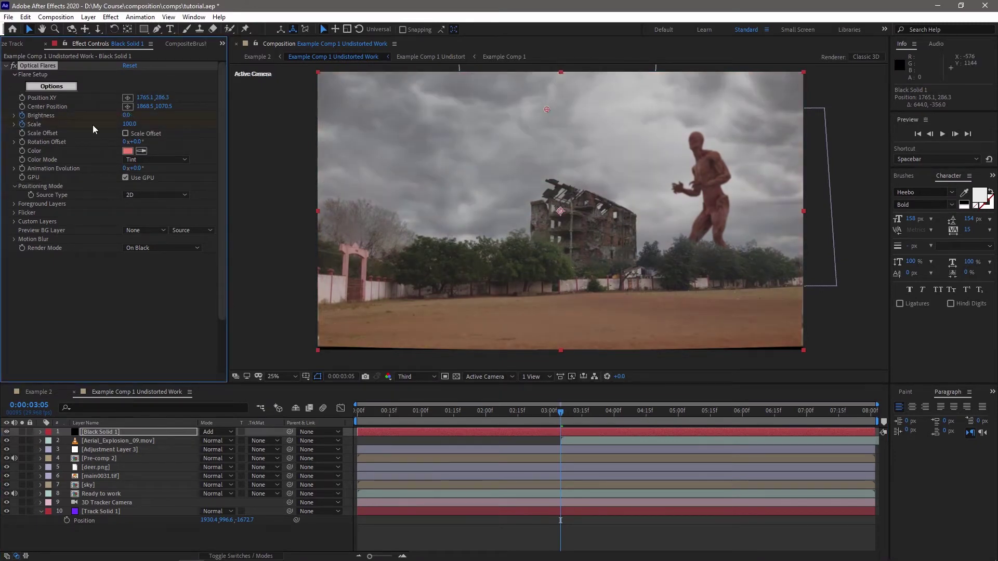
Step: Keyframe the flare's Brightness to peak at 150 around 3:10 and dim to 60 at 3:14
{"action": "key", "text": "u"}
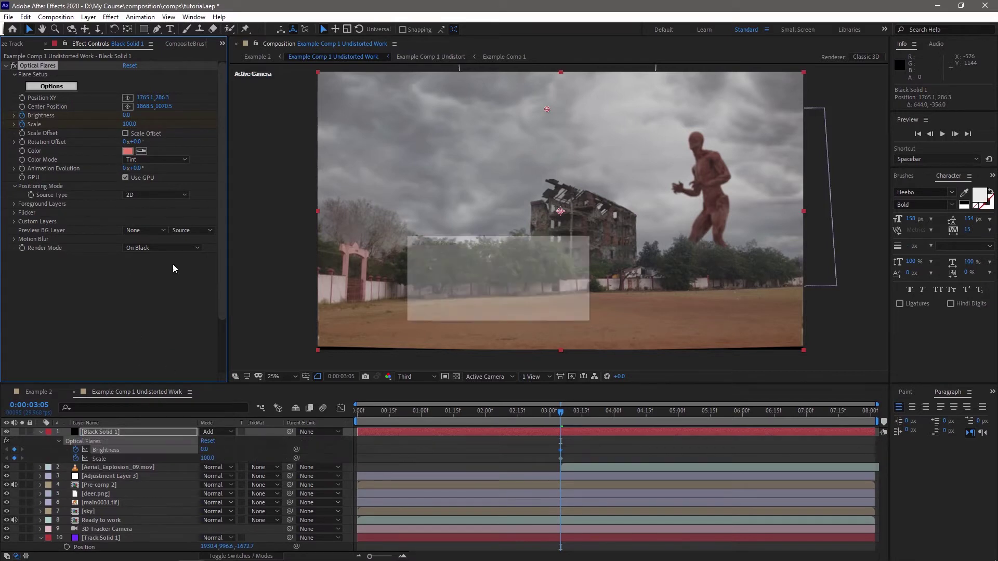
{"action": "left_click_drag", "start_coordinate": [564, 419], "coordinate": [589, 410]}
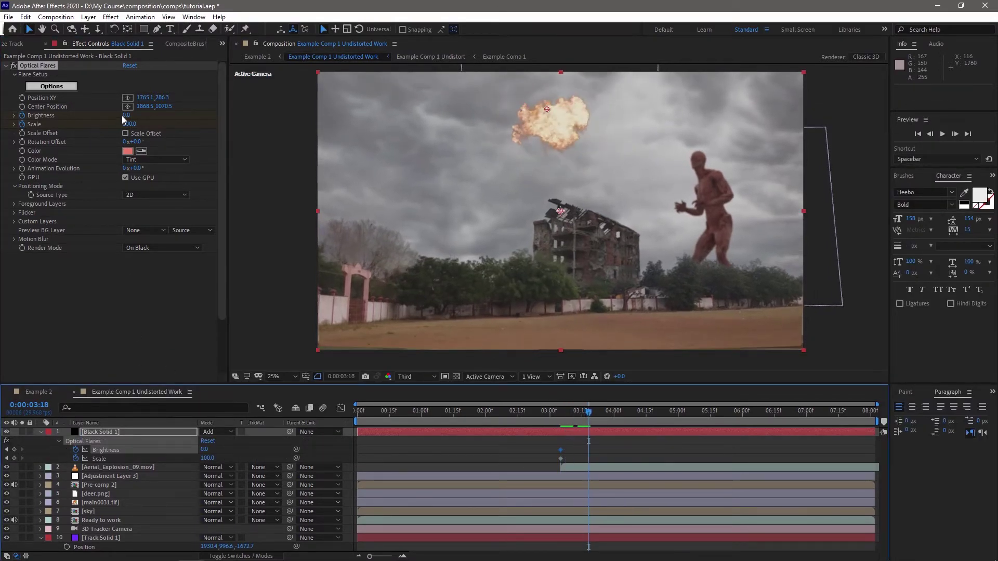
{"action": "left_click_drag", "start_coordinate": [125, 116], "coordinate": [132, 115]}
{"action": "mouse_move", "coordinate": [590, 411]}
{"action": "left_mouse_down"}
{"action": "mouse_move", "coordinate": [606, 412]}
{"action": "mouse_move", "coordinate": [580, 412]}
{"action": "left_mouse_up"}
{"action": "left_click_drag", "start_coordinate": [589, 451], "coordinate": [572, 450]}
{"action": "left_click_drag", "start_coordinate": [128, 116], "coordinate": [120, 117]}
{"action": "mouse_move", "coordinate": [571, 415]}
{"action": "left_mouse_down"}
{"action": "mouse_move", "coordinate": [561, 413]}
{"action": "mouse_move", "coordinate": [576, 413]}
{"action": "left_mouse_up"}
Step: Enable Position XY keyframes on the flare and adjust it at 3:08 and 3:04
{"action": "left_click", "coordinate": [21, 98]}
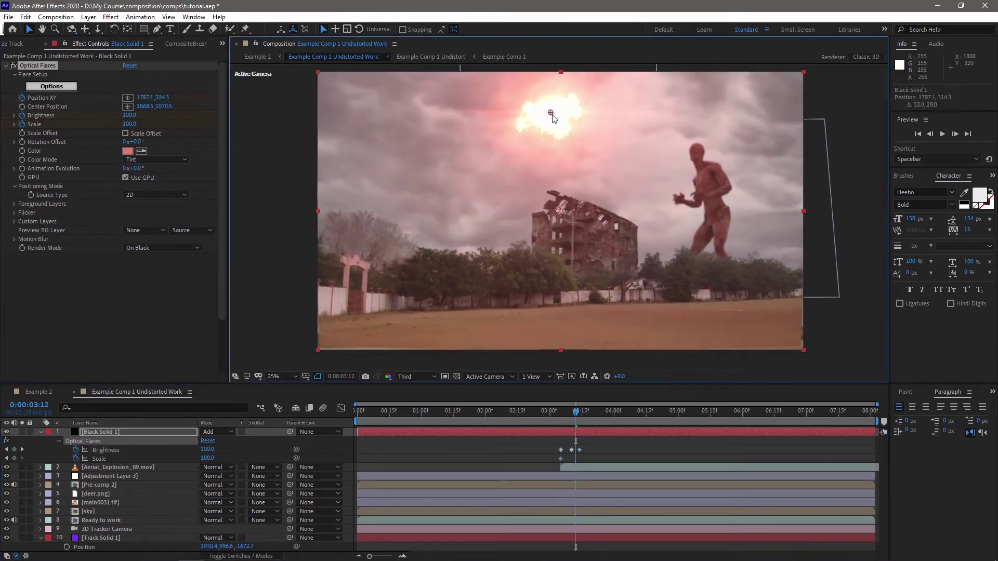
{"action": "left_click_drag", "start_coordinate": [579, 421], "coordinate": [566, 416]}
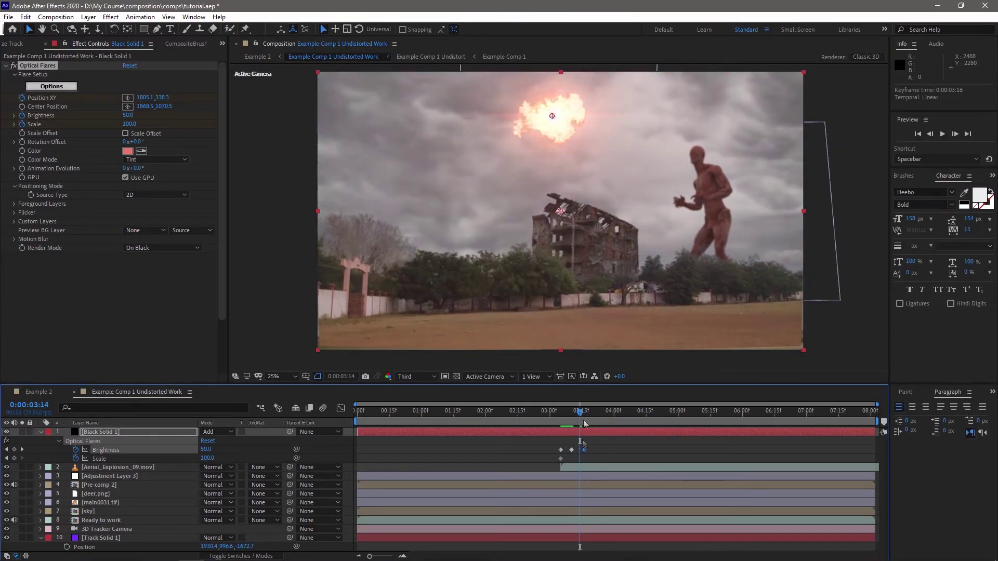
{"action": "left_click_drag", "start_coordinate": [576, 415], "coordinate": [592, 367]}
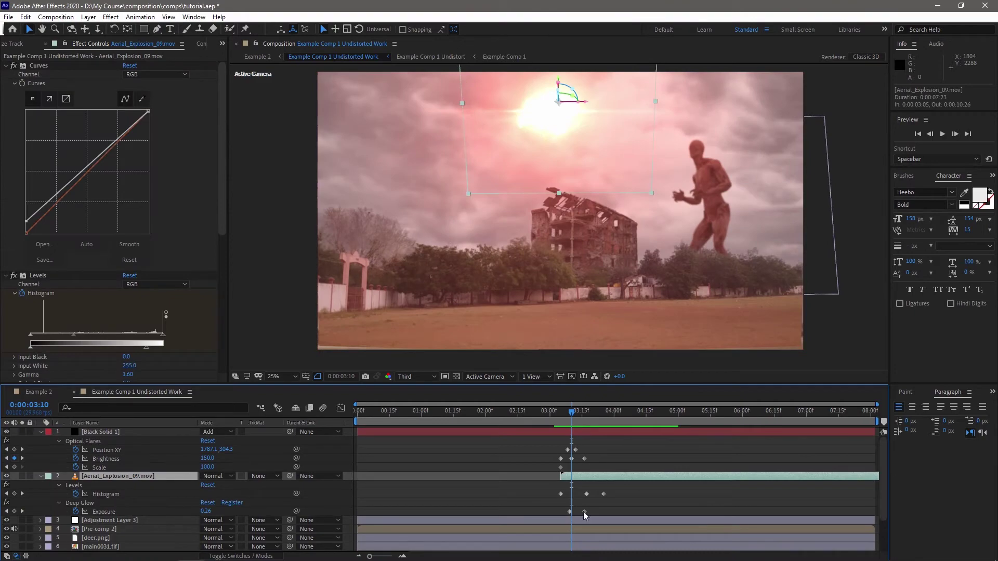
Step: Shift the explosion's Exposure keyframe slightly later, around 3:16
{"action": "left_click", "coordinate": [583, 407]}
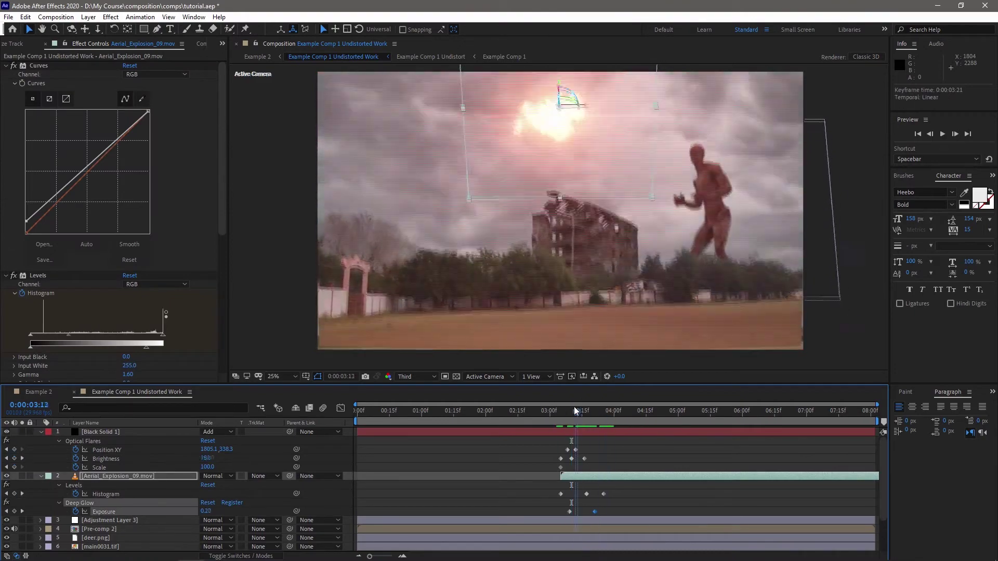
{"action": "left_click_drag", "start_coordinate": [578, 512], "coordinate": [582, 512]}
{"action": "left_click", "coordinate": [586, 494]}
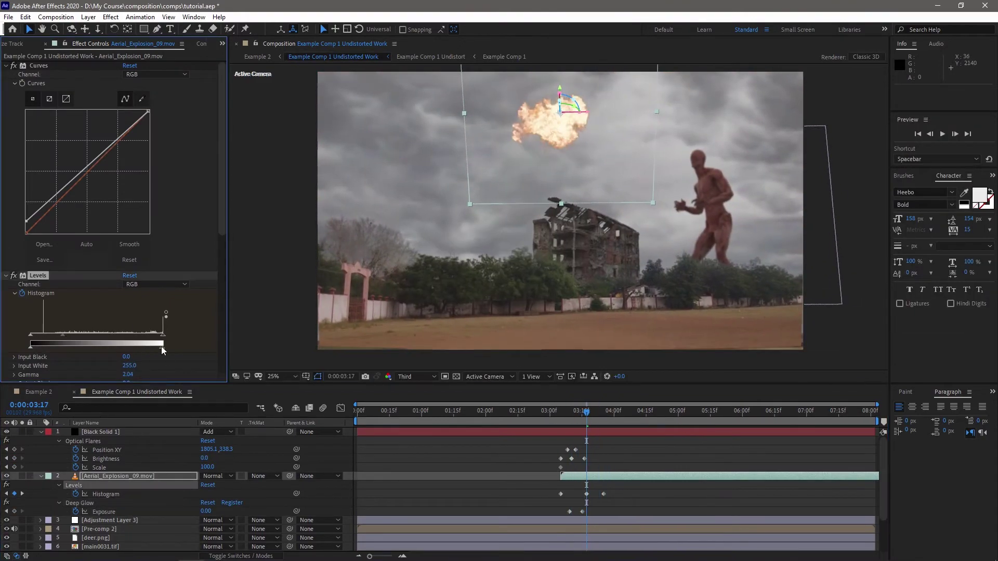
Step: Preview the composition and scrub the explosion frames to check flare and blast timing
{"action": "key", "text": "space"}
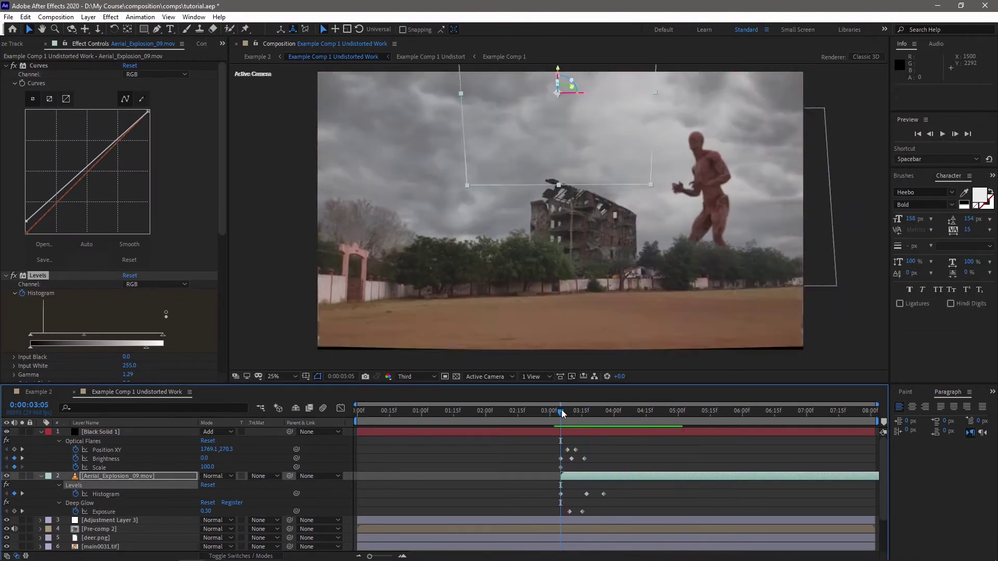
{"action": "scroll", "coordinate": [604, 382], "scroll_direction": "down", "scroll_amount": 4}
{"action": "left_click", "coordinate": [94, 165]}
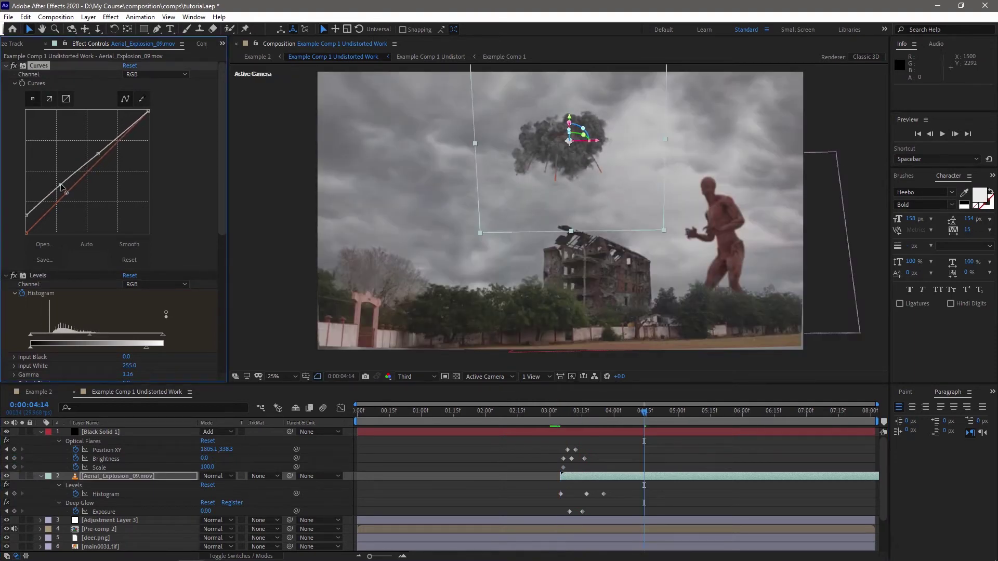
{"action": "left_click_drag", "start_coordinate": [644, 413], "coordinate": [557, 412]}
{"action": "key", "text": "space"}
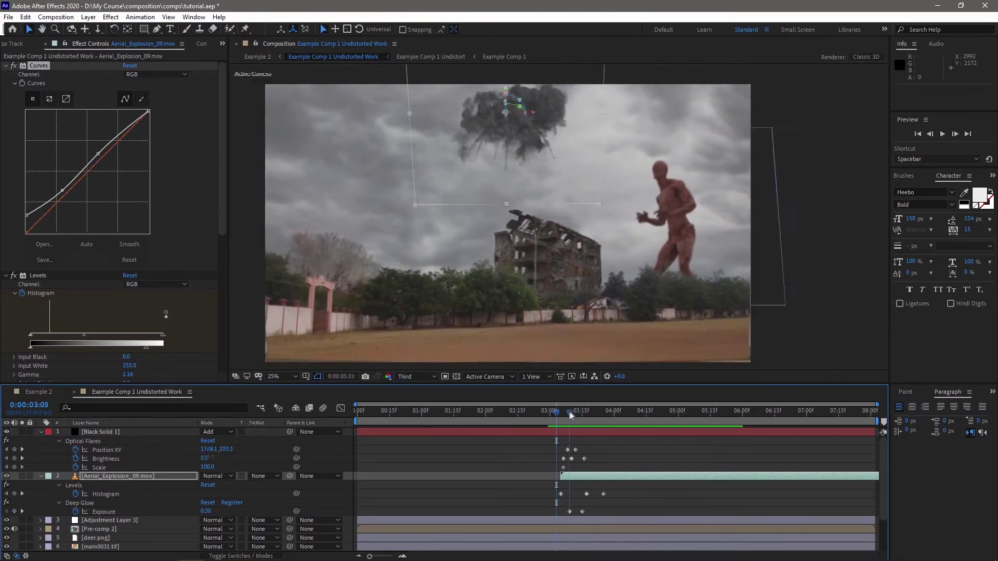
Step: Select Pre-comp 2 and nudge its Lumetri Highlights colour wheel slightly off centre
{"action": "key", "text": "space"}
{"action": "scroll", "coordinate": [104, 485], "scroll_direction": "down", "scroll_amount": 3}
{"action": "left_click", "coordinate": [104, 484]}
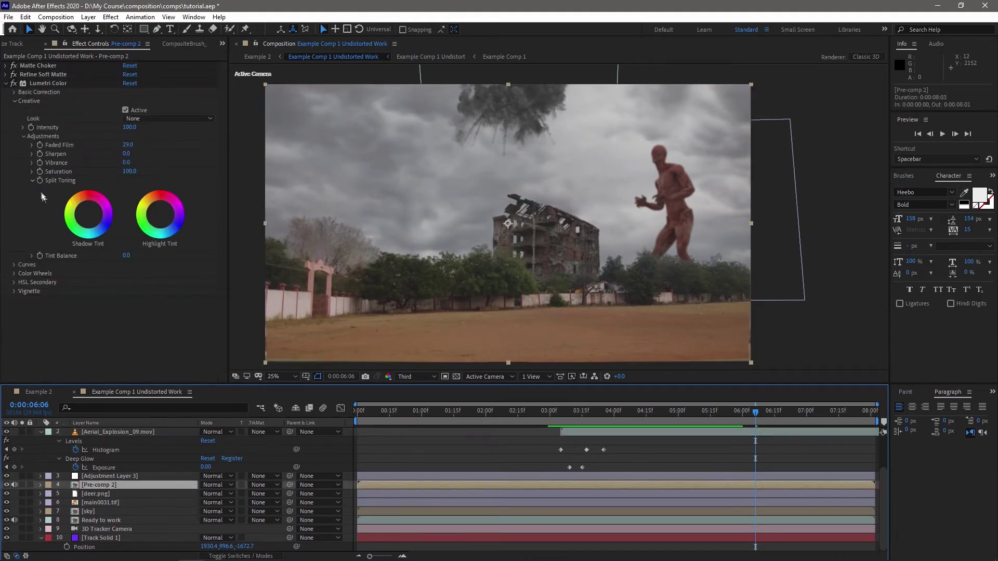
{"action": "left_click", "coordinate": [14, 265]}
{"action": "scroll", "coordinate": [16, 268], "scroll_direction": "down", "scroll_amount": 3}
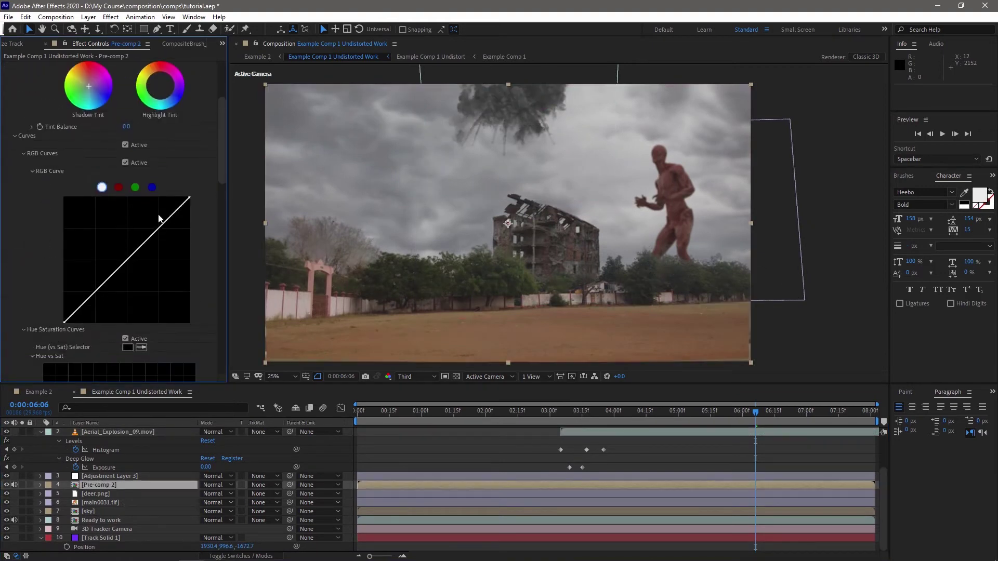
{"action": "scroll", "coordinate": [121, 270], "scroll_direction": "up", "scroll_amount": 2}
{"action": "scroll", "coordinate": [104, 260], "scroll_direction": "down", "scroll_amount": 10}
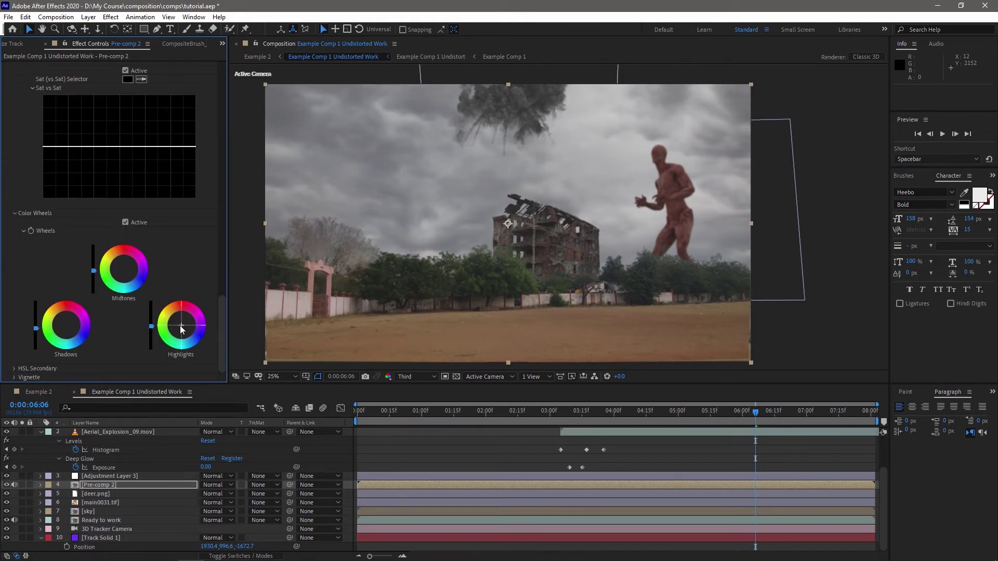
{"action": "left_click_drag", "start_coordinate": [182, 326], "coordinate": [151, 319]}
Step: Preview the explosion from about 3:06 and scrub forward through its frames
{"action": "left_click", "coordinate": [564, 411]}
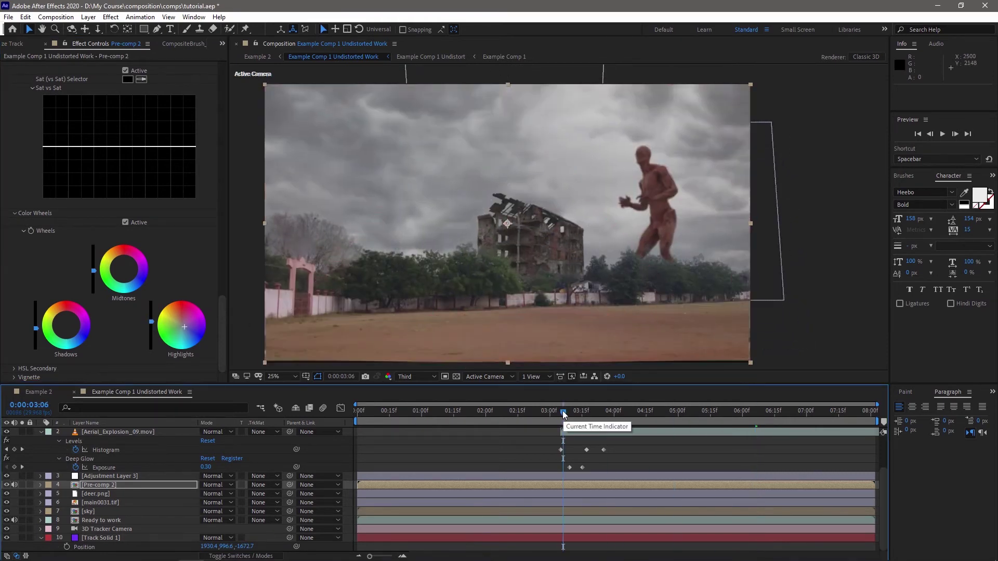
{"action": "key", "text": "space"}
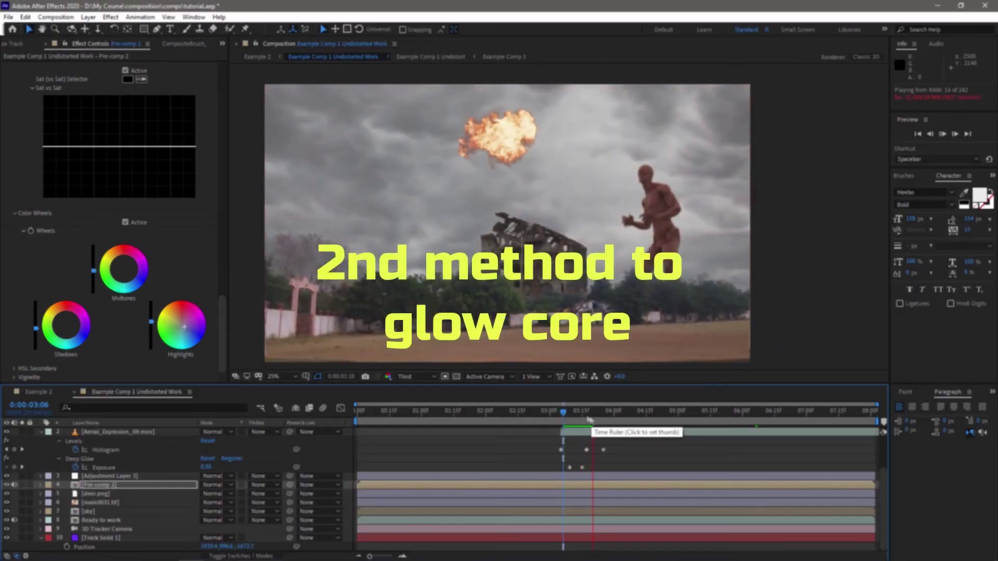
{"action": "left_click_drag", "start_coordinate": [564, 412], "coordinate": [645, 415]}
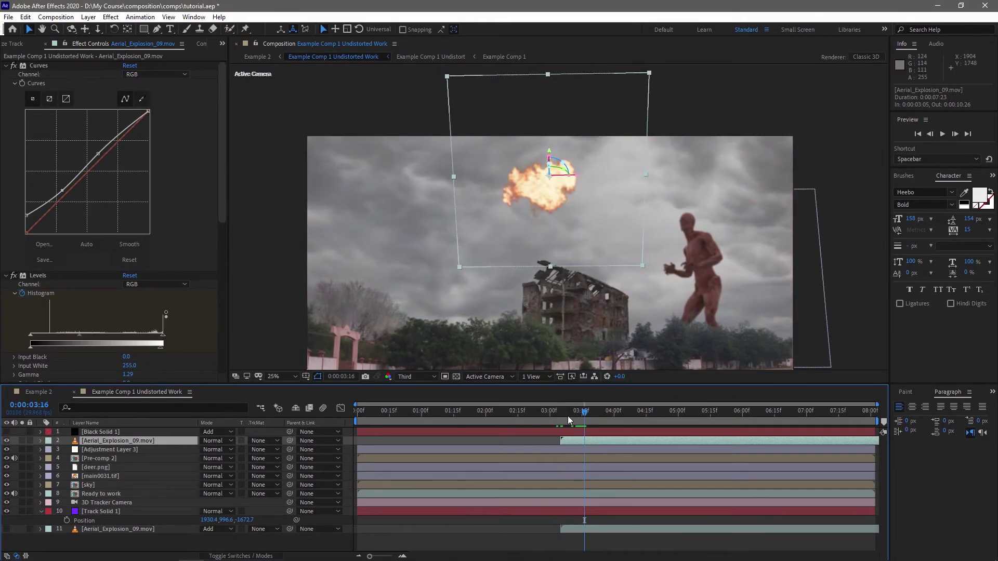
Step: Duplicate the explosion layer and delete the copy's effects one by one
{"action": "key", "text": "ctrl+d"}
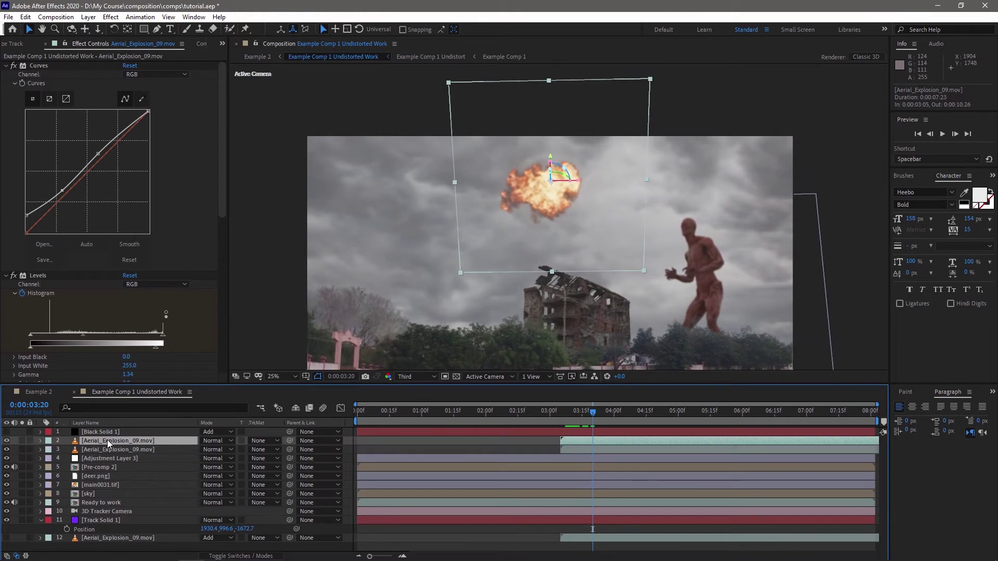
{"action": "key", "text": "ctrl+space"}
{"action": "type", "text": "fast box blur"}
{"action": "key", "text": "Return"}
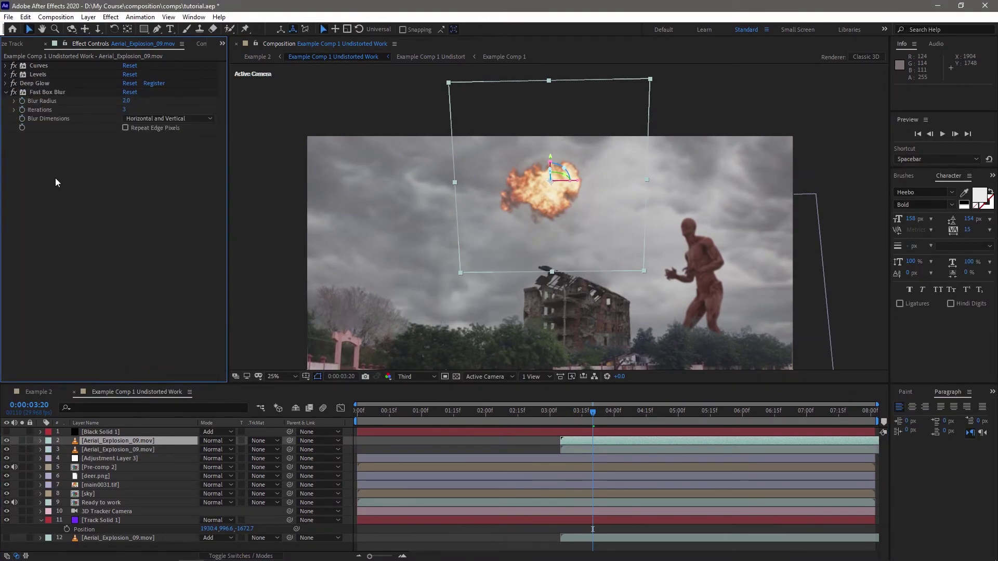
{"action": "left_click", "coordinate": [30, 65]}
{"action": "key", "text": "Delete"}
{"action": "left_click", "coordinate": [30, 66]}
{"action": "key", "text": "Delete"}
{"action": "left_click", "coordinate": [30, 66]}
{"action": "key", "text": "Delete"}
{"action": "left_click", "coordinate": [117, 441]}
{"action": "key", "text": "ctrl+space"}
Step: Add a Luma Key to the duplicate explosion and raise its Threshold to 110, checking around 3:10
{"action": "type", "text": "luma"}
{"action": "left_click", "coordinate": [99, 458]}
{"action": "left_click_drag", "start_coordinate": [140, 82], "coordinate": [172, 79]}
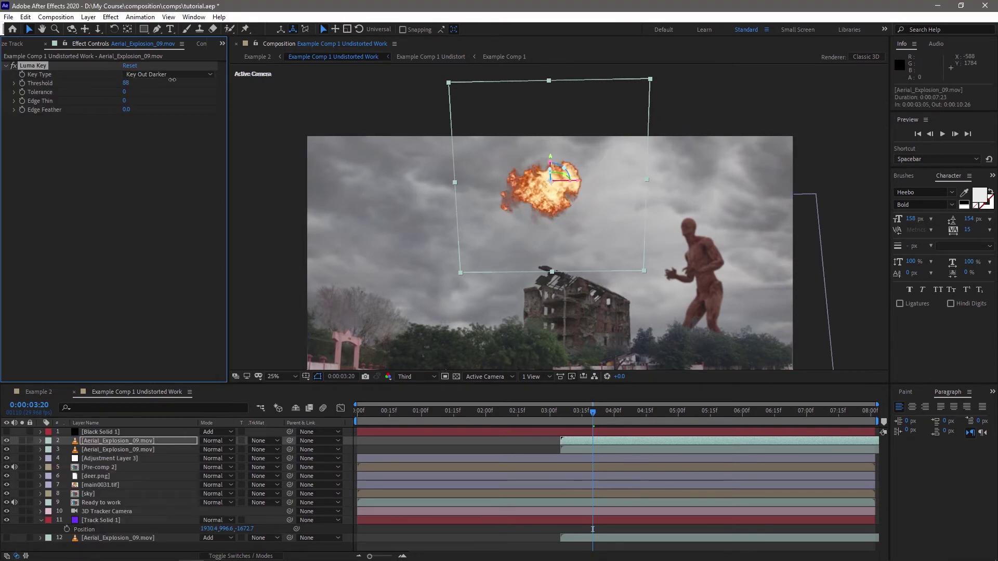
{"action": "left_click_drag", "start_coordinate": [615, 417], "coordinate": [572, 410]}
{"action": "left_click_drag", "start_coordinate": [126, 82], "coordinate": [141, 116]}
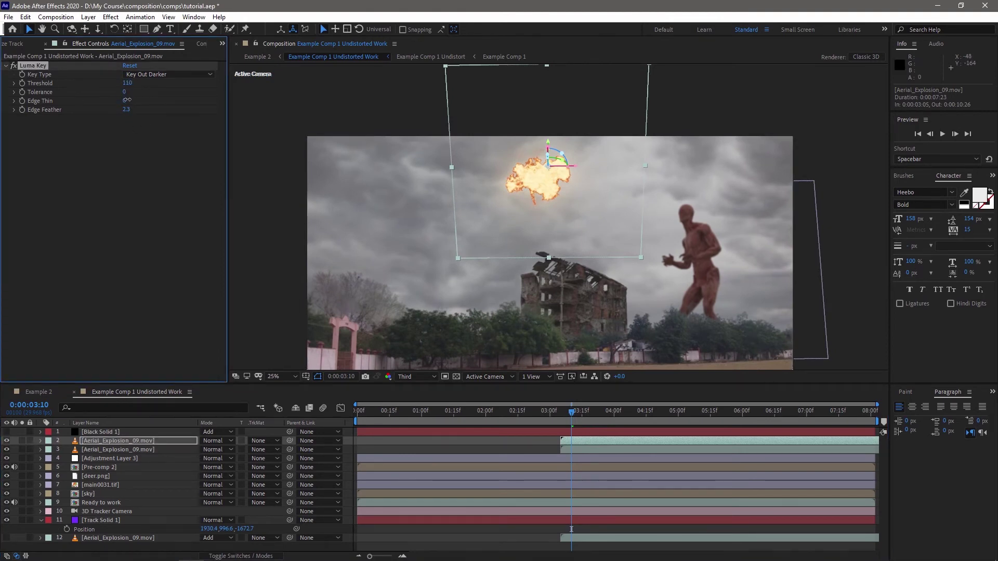
{"action": "mouse_move", "coordinate": [573, 411]}
{"action": "left_mouse_down"}
{"action": "mouse_move", "coordinate": [629, 410]}
{"action": "mouse_move", "coordinate": [569, 412]}
{"action": "left_mouse_up"}
Step: Apply Glow to the explosion copy with Glow Threshold 62.7% and Glow Radius 327
{"action": "key", "text": "ctrl+space"}
{"action": "type", "text": "glow"}
{"action": "key", "text": "Return"}
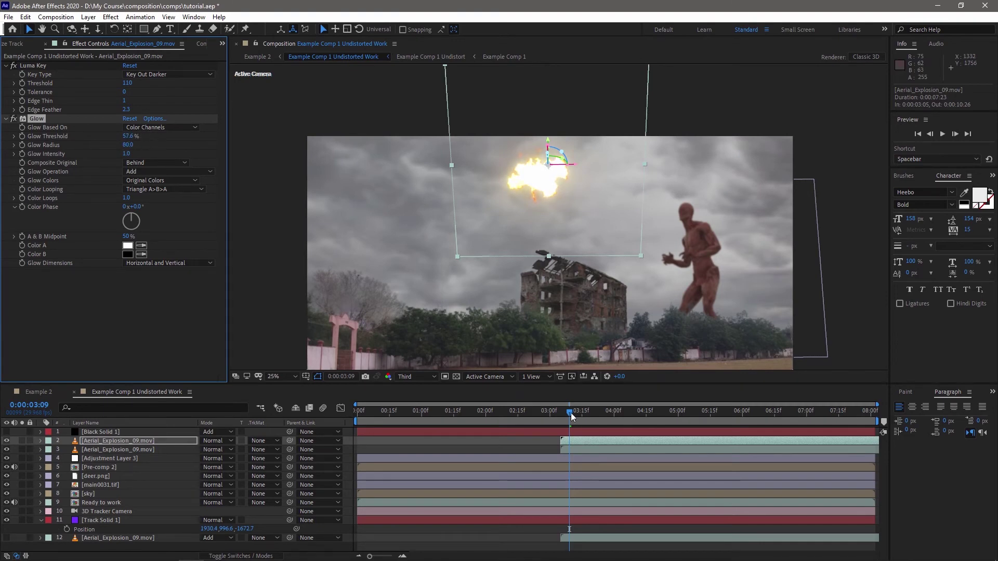
{"action": "left_click_drag", "start_coordinate": [571, 417], "coordinate": [608, 412]}
{"action": "mouse_move", "coordinate": [127, 145]}
{"action": "left_mouse_down"}
{"action": "mouse_move", "coordinate": [160, 142]}
{"action": "mouse_move", "coordinate": [112, 137]}
{"action": "mouse_move", "coordinate": [160, 137]}
{"action": "mouse_move", "coordinate": [141, 142]}
{"action": "left_mouse_up"}
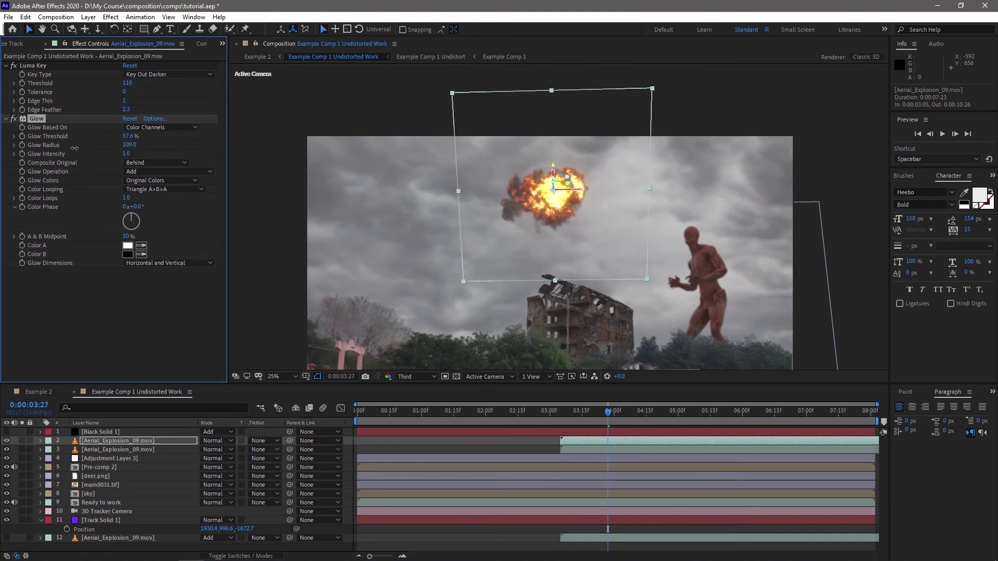
{"action": "left_click_drag", "start_coordinate": [74, 148], "coordinate": [123, 139]}
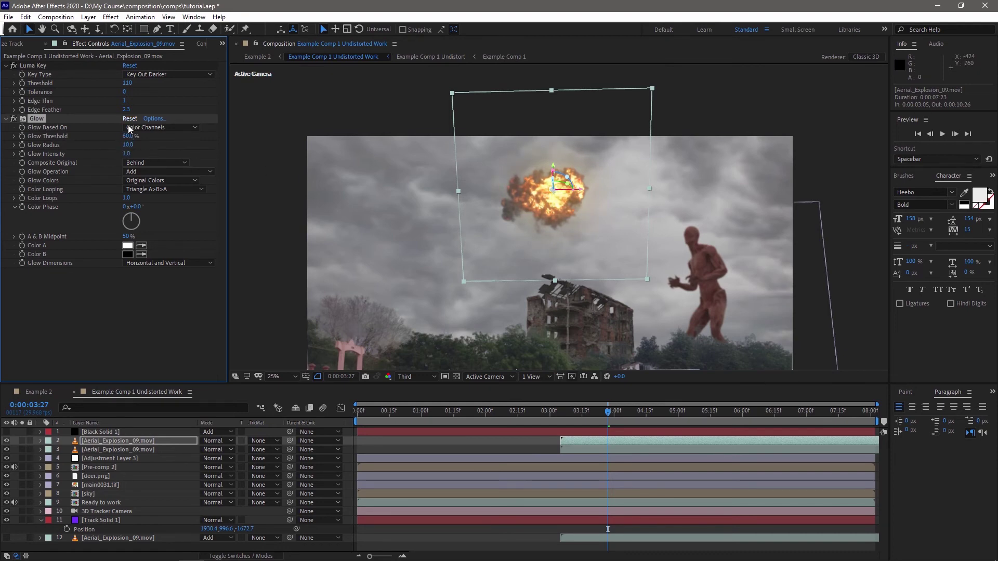
{"action": "left_click_drag", "start_coordinate": [159, 136], "coordinate": [137, 147]}
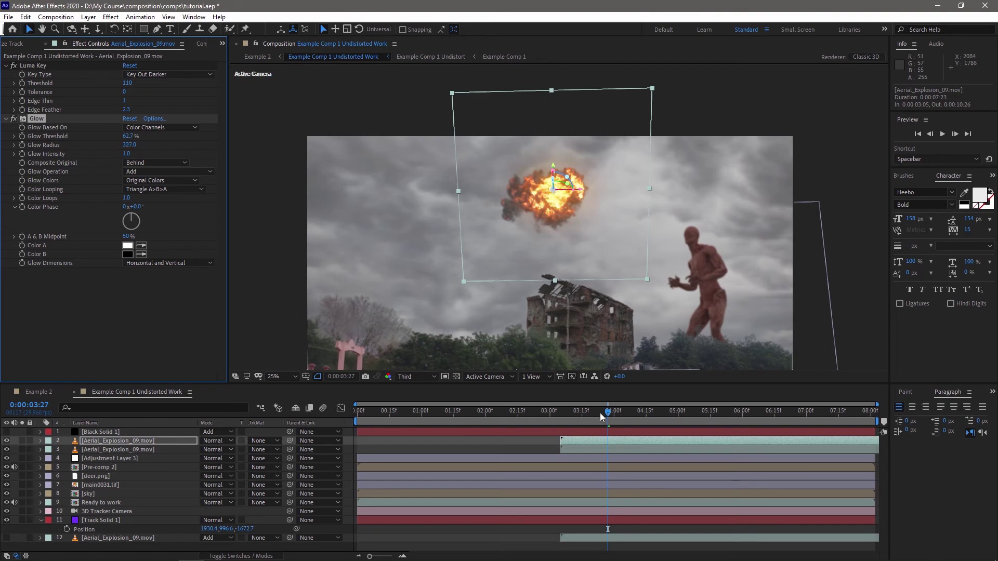
{"action": "mouse_move", "coordinate": [608, 411]}
{"action": "left_mouse_down"}
{"action": "mouse_move", "coordinate": [571, 411]}
{"action": "mouse_move", "coordinate": [628, 411]}
{"action": "mouse_move", "coordinate": [610, 411]}
{"action": "left_mouse_up"}
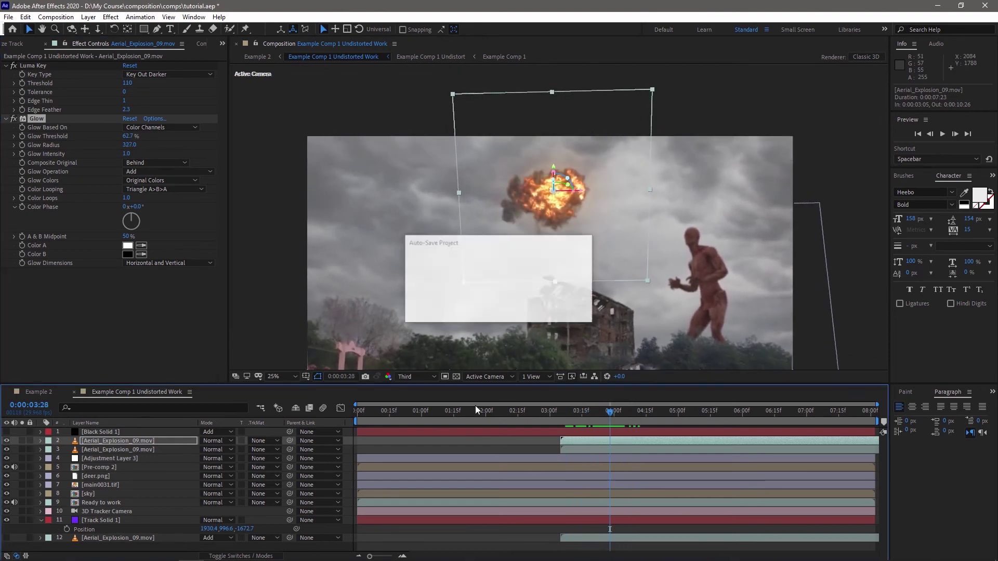
Step: Apply Fast Box Blur to the glowing copy and set its blending mode to Add
{"action": "key", "text": "ctrl+space"}
{"action": "type", "text": "fast"}
{"action": "key", "text": "Return"}
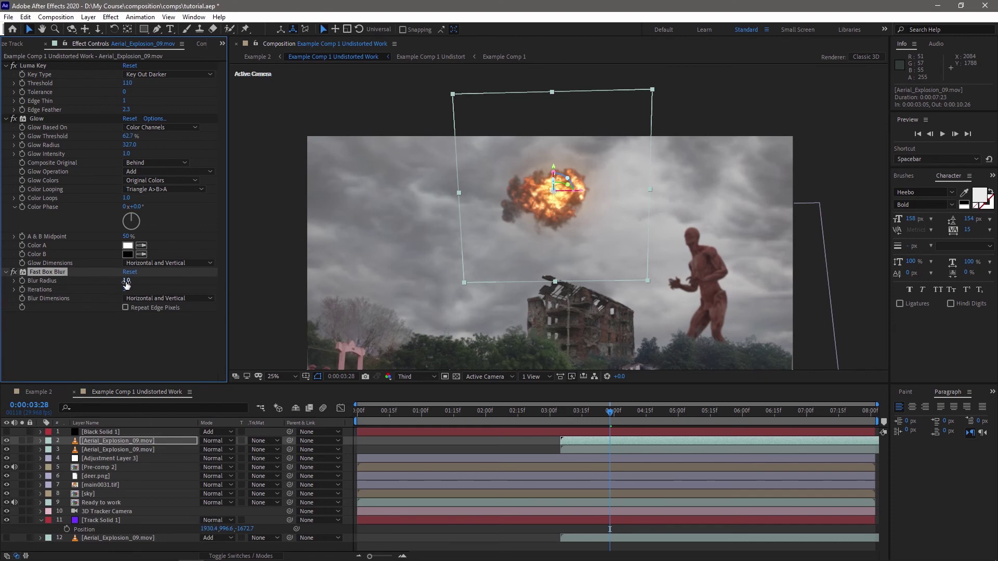
{"action": "left_click_drag", "start_coordinate": [125, 281], "coordinate": [128, 282]}
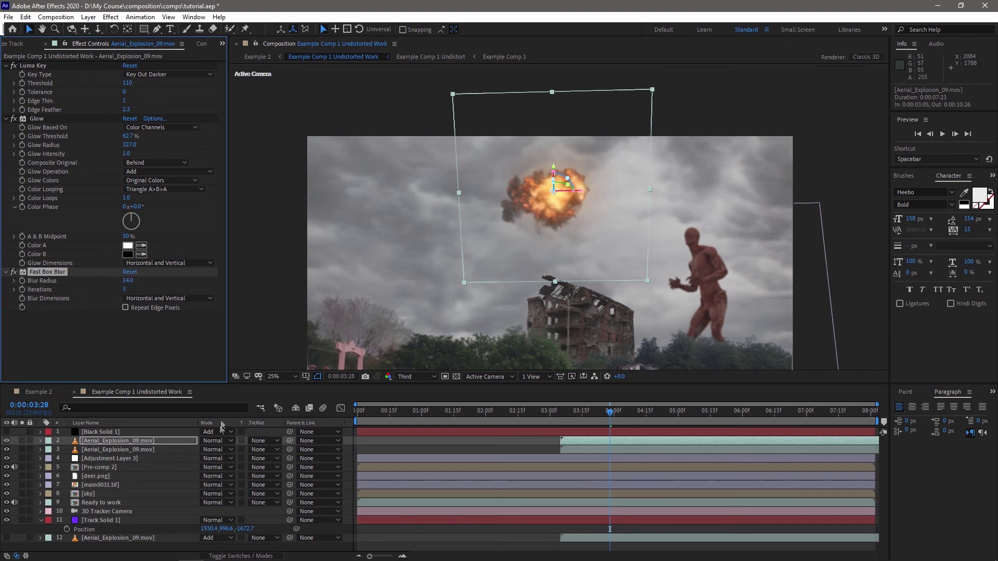
{"action": "left_click", "coordinate": [221, 442]}
{"action": "left_click", "coordinate": [256, 221]}
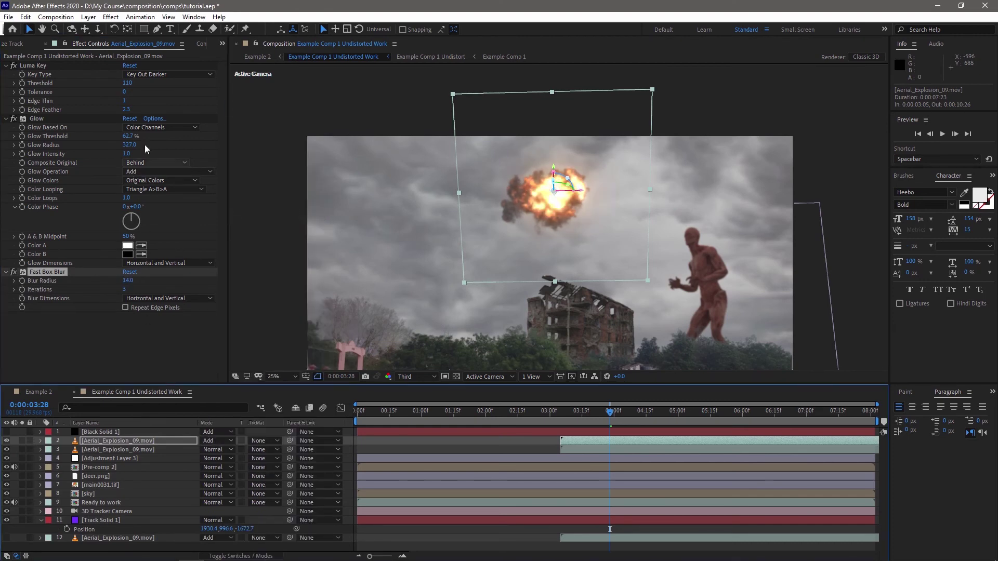
Step: Raise the Glow Threshold to 70.6% and set the Blur Radius to 5.0
{"action": "left_click_drag", "start_coordinate": [134, 140], "coordinate": [140, 139]}
{"action": "left_click_drag", "start_coordinate": [130, 280], "coordinate": [121, 280]}
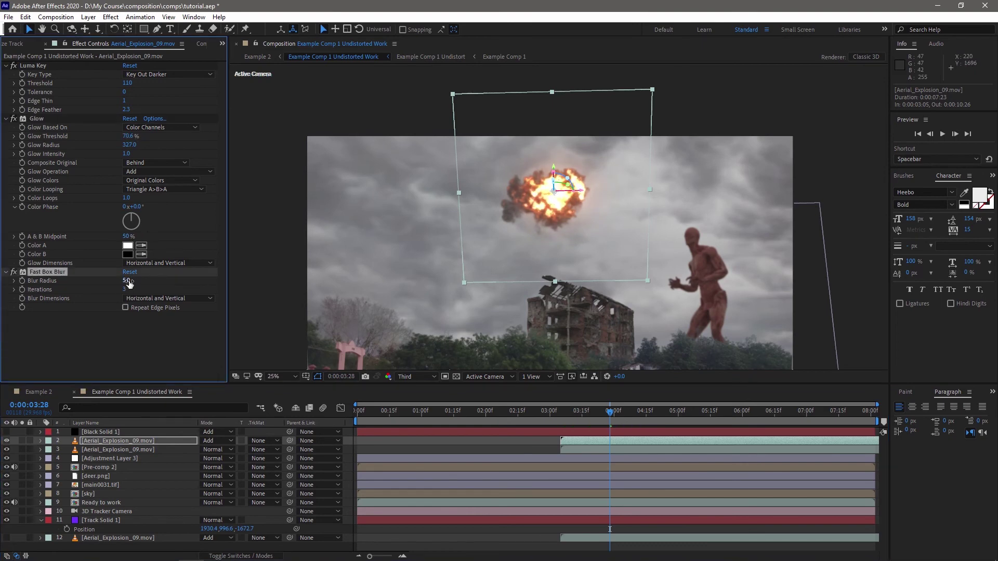
{"action": "type", "text": "5"}
{"action": "key", "text": "Return"}
{"action": "left_click", "coordinate": [605, 419]}
{"action": "mouse_move", "coordinate": [604, 420]}
{"action": "left_mouse_down"}
{"action": "mouse_move", "coordinate": [572, 416]}
{"action": "mouse_move", "coordinate": [624, 416]}
{"action": "mouse_move", "coordinate": [556, 416]}
{"action": "mouse_move", "coordinate": [642, 414]}
{"action": "mouse_move", "coordinate": [559, 414]}
{"action": "mouse_move", "coordinate": [600, 414]}
{"action": "left_mouse_up"}
Step: Reduce the glowing duplicate layer's Opacity to roughly a third, about 32%
{"action": "key", "text": "comma"}
{"action": "left_click", "coordinate": [570, 413]}
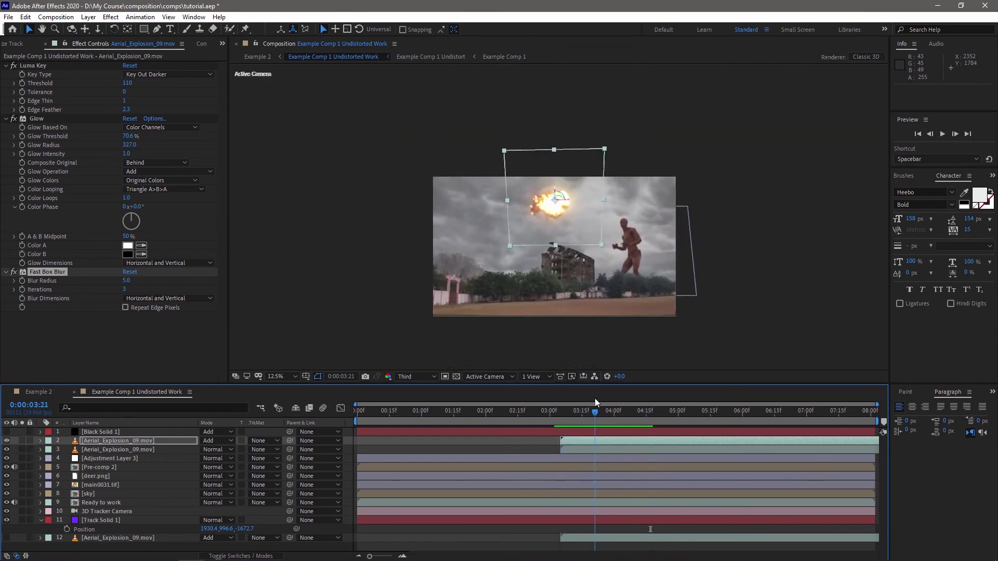
{"action": "left_click", "coordinate": [143, 440]}
{"action": "key", "text": "t"}
{"action": "left_click_drag", "start_coordinate": [206, 450], "coordinate": [175, 453]}
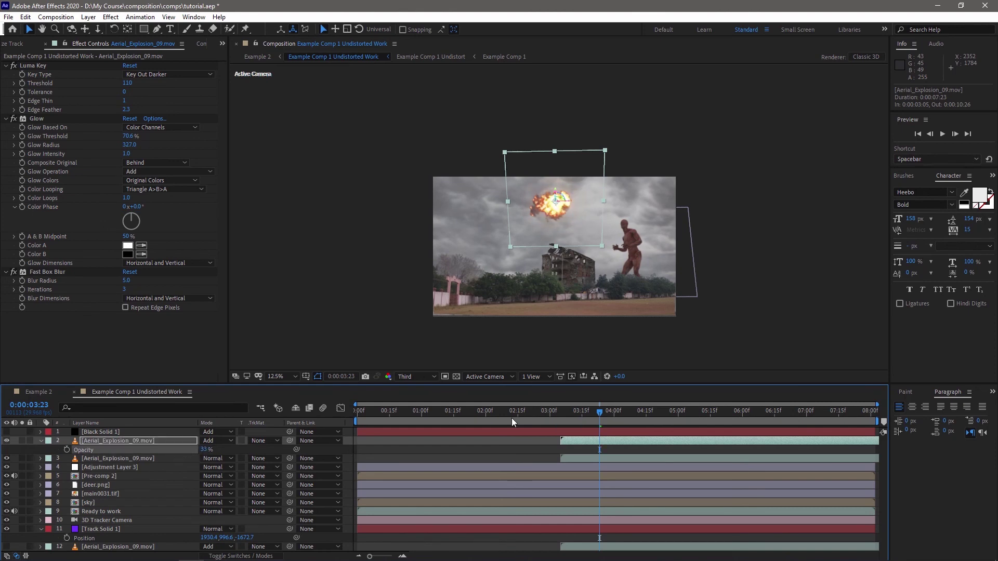